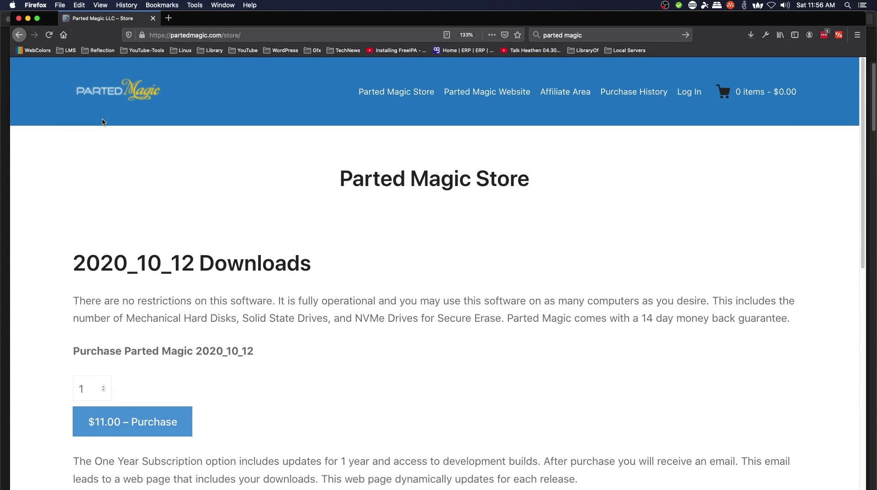
- Examine the Parted Magic Store page for the download and subscription purchase options and the boot media description
left_click(93, 94)
scroll(8, 234, "down", 2)
scroll(51, 219, "down", 2)
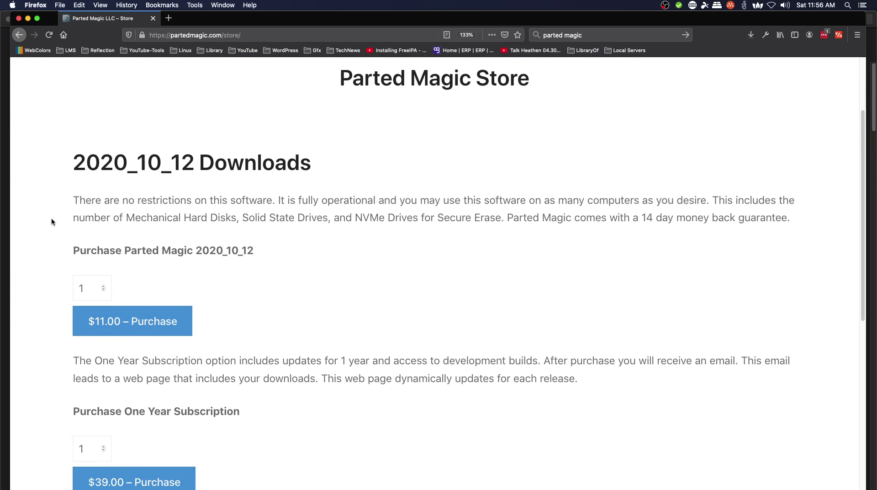
scroll(51, 218, "down", 7)
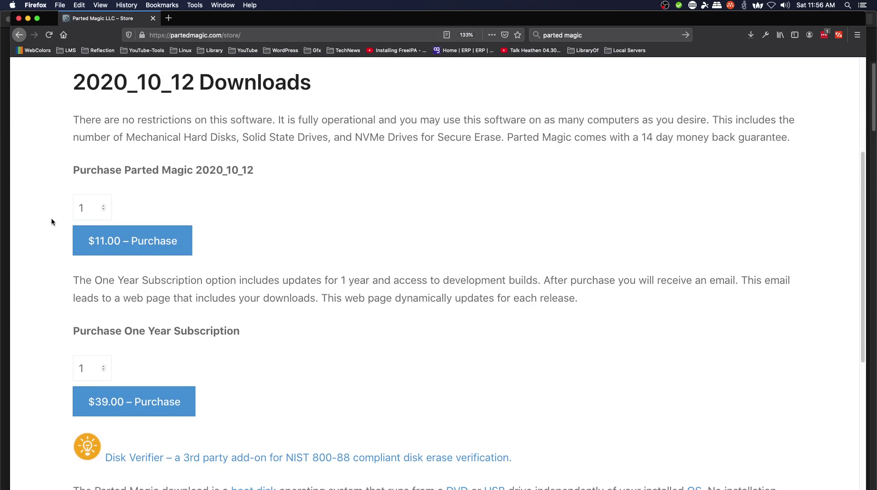
scroll(51, 221, "up", 7)
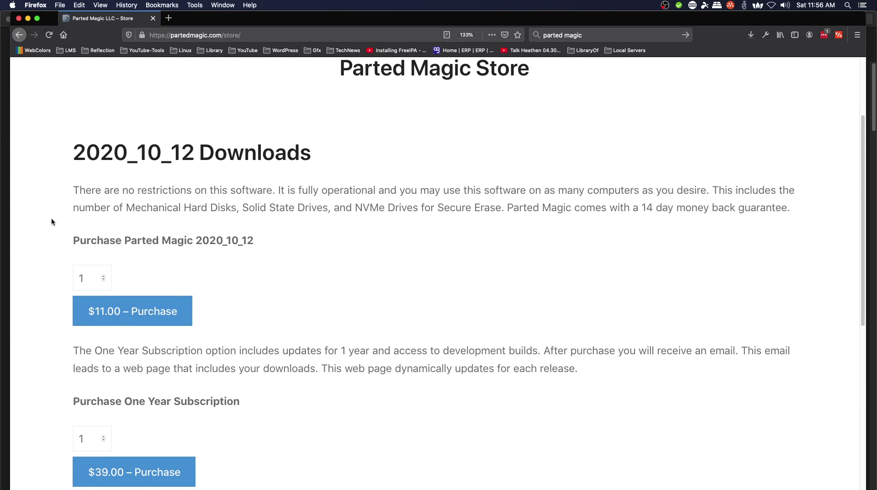
scroll(51, 222, "up", 3)
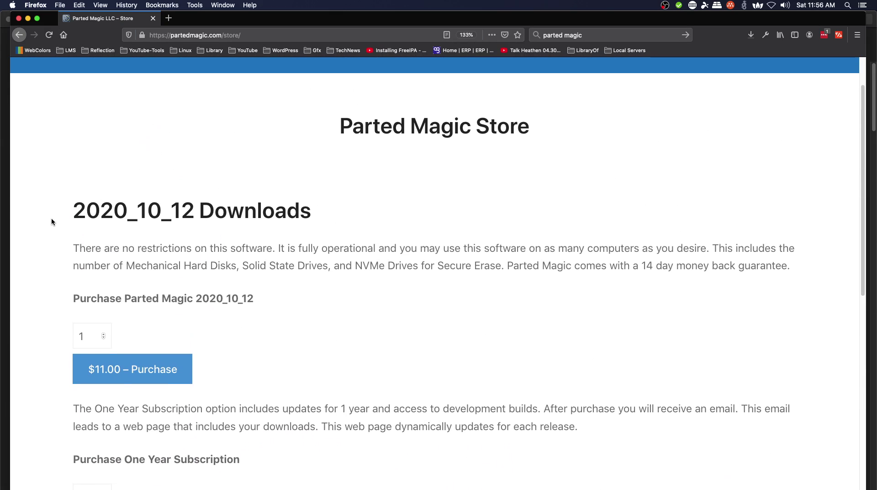
scroll(52, 221, "up", 2)
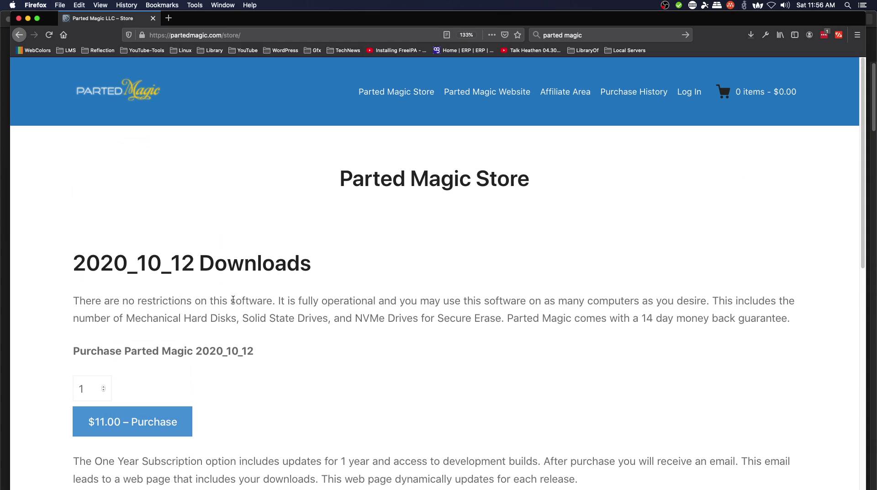
scroll(41, 223, "down", 5)
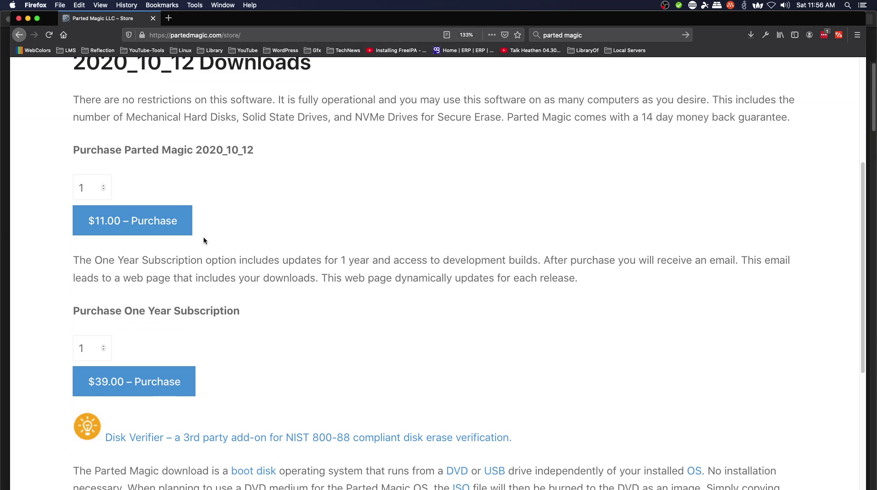
scroll(213, 264, "down", 3)
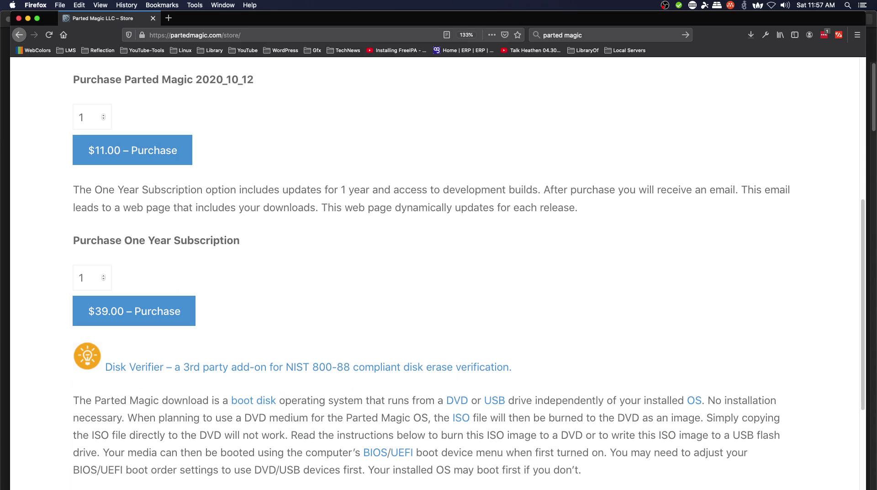
- Switch to VirtualBox and load pmagic_2020_11_10.iso into the empty optical drive of the Enso3 virtual machine
key("super+Tab")
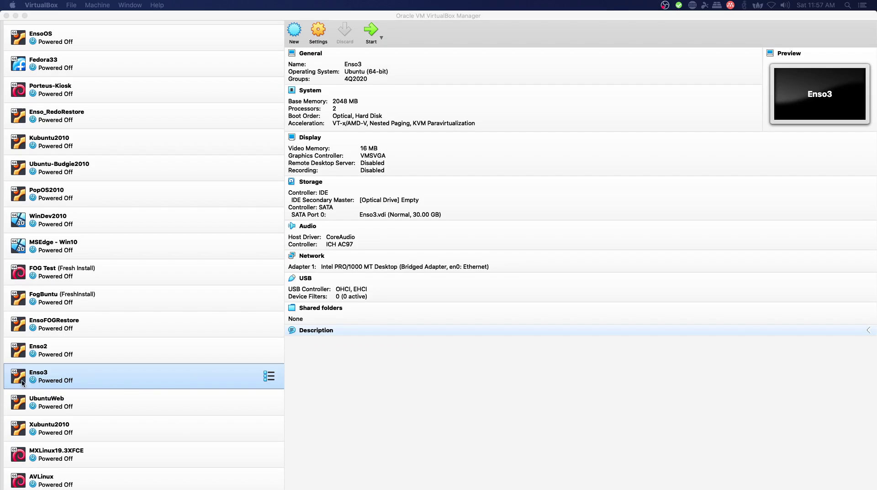
left_click(110, 383)
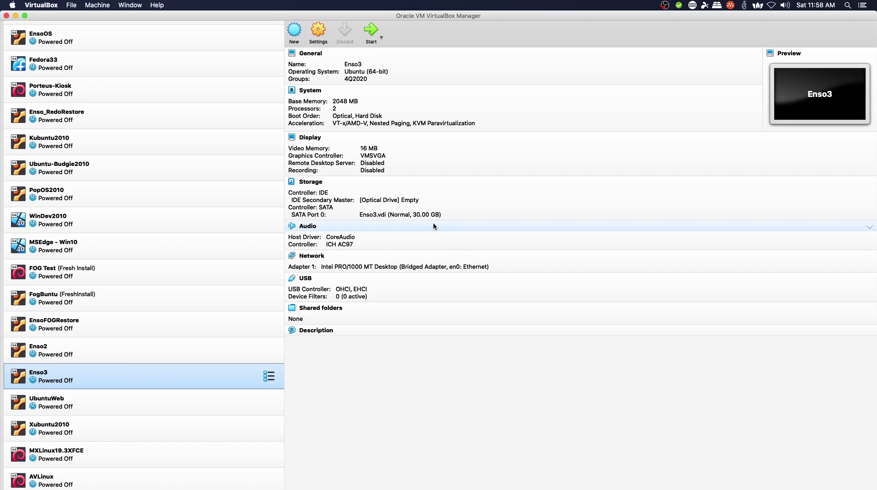
left_click(320, 32)
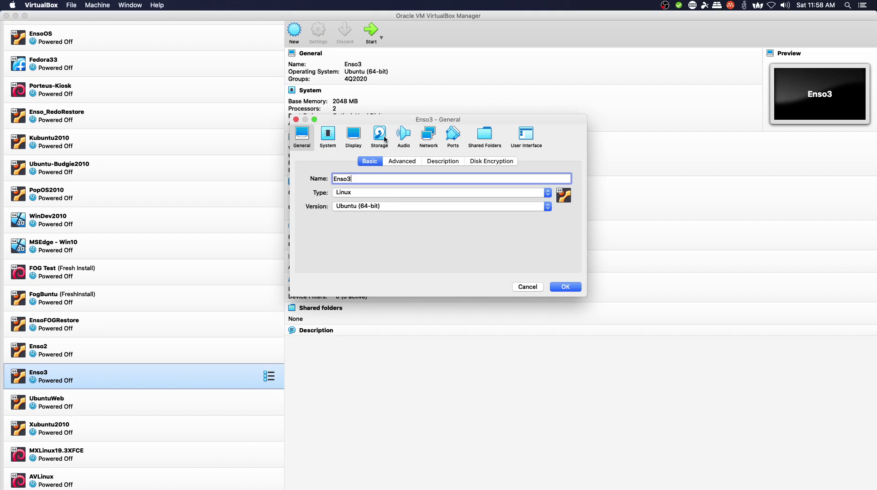
left_click(384, 136)
left_click(331, 188)
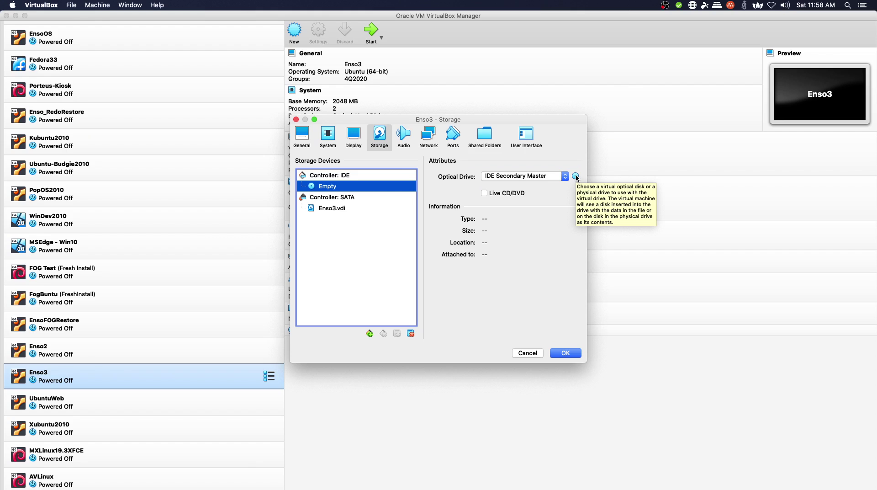
left_click(576, 177)
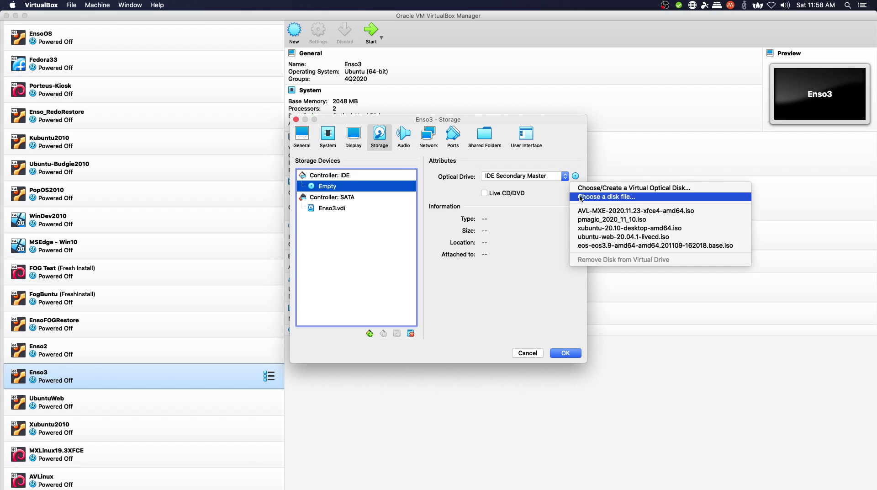
left_click(579, 220)
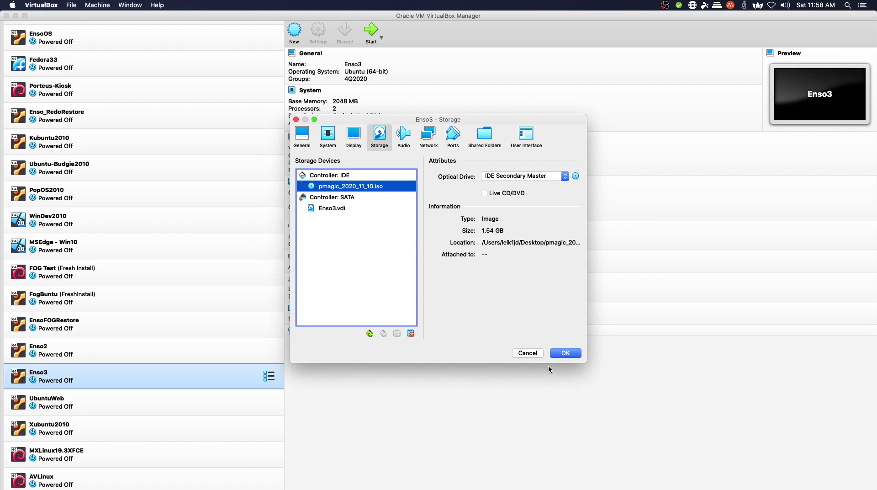
- Review Enso3's motherboard and processor settings and save the machine configuration
left_click(331, 135)
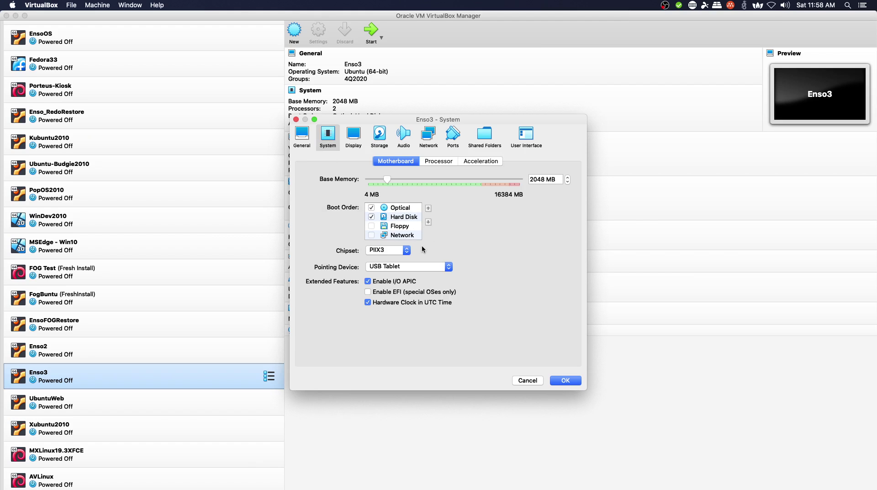
left_click(440, 162)
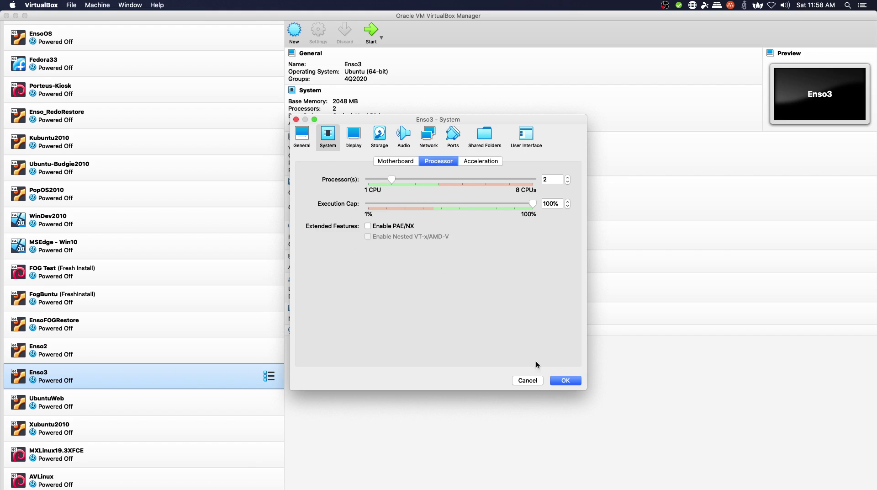
left_click(570, 381)
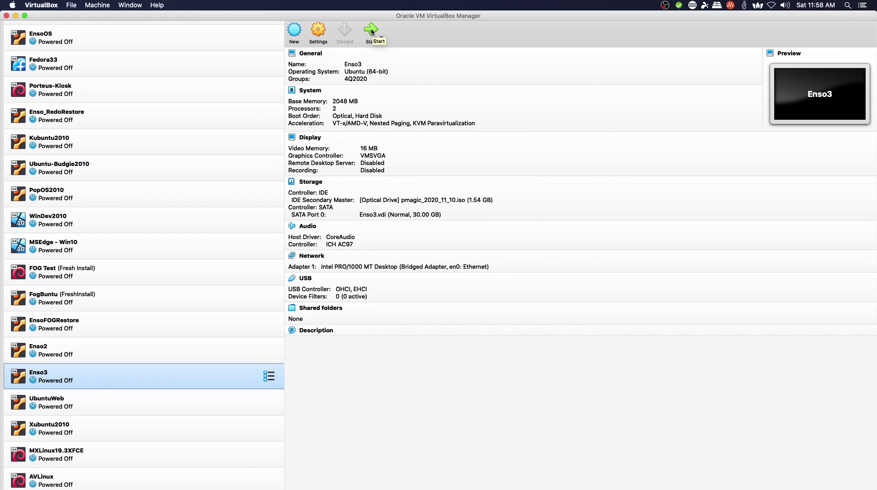
- Start the Enso3 virtual machine and boot Parted Magic with "Default settings (Runs from RAM)"
left_click(371, 30)
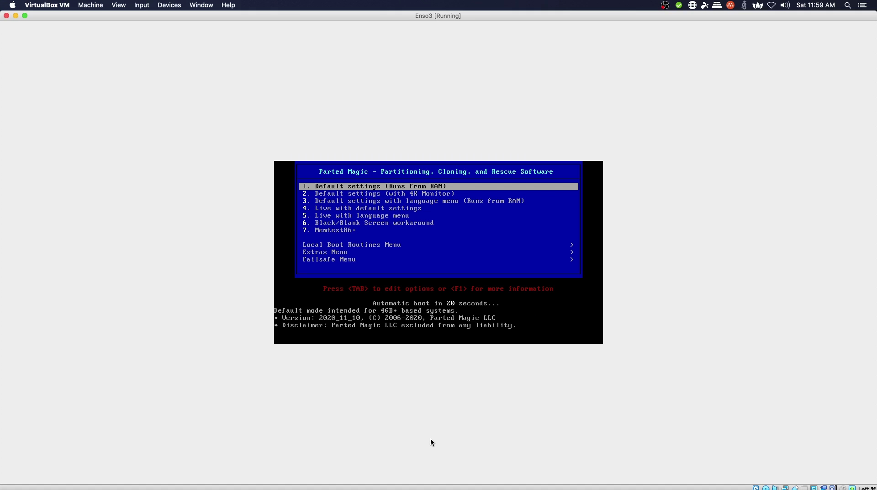
key("Down")
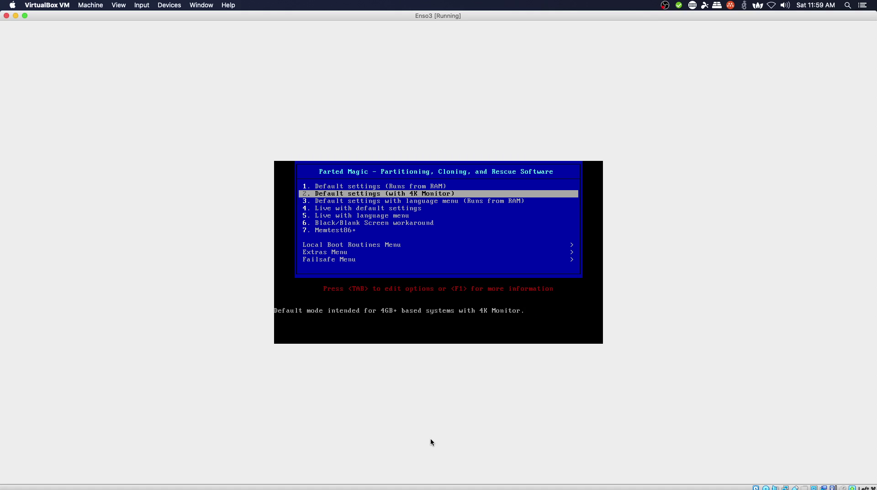
key("Up")
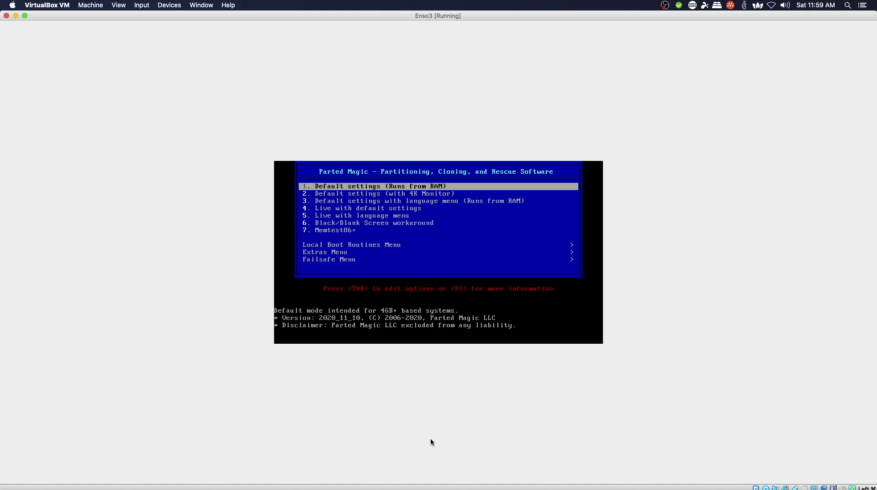
key("Return")
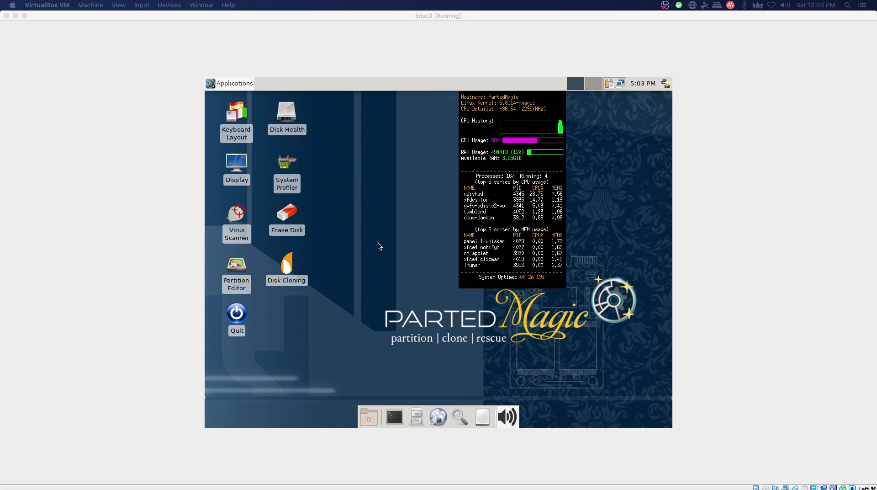
- Browse the Parted Magic application categories and examine the full list of System tools
left_click(218, 85)
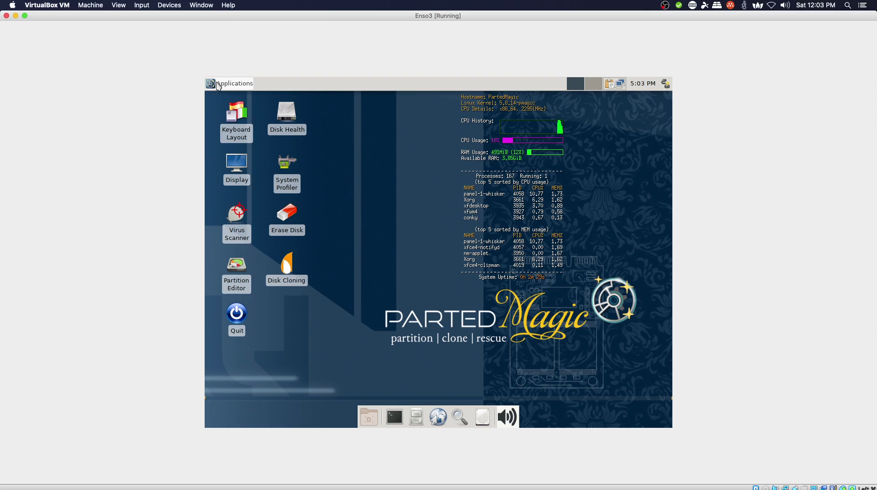
left_click(218, 85)
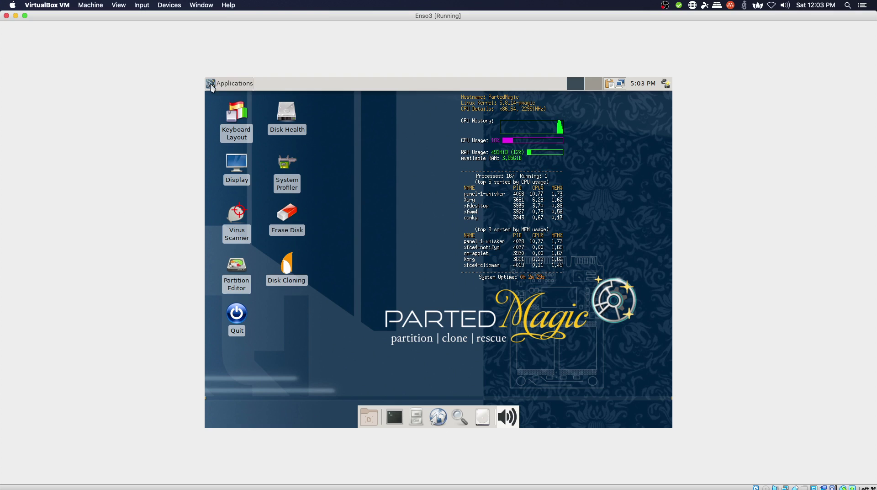
left_click(234, 263)
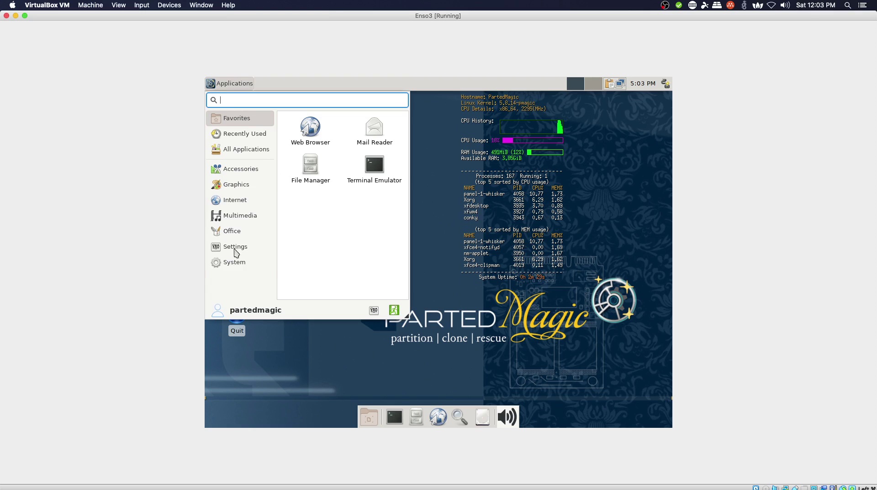
mouse_move(230, 190)
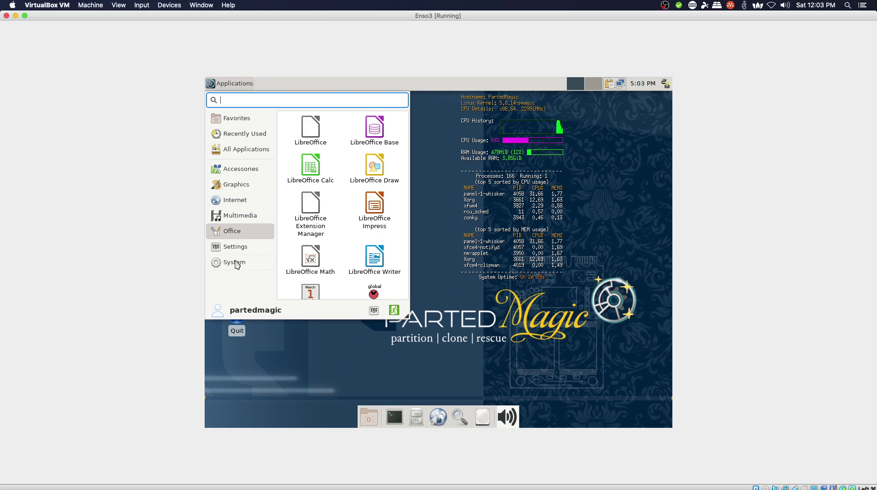
mouse_move(235, 264)
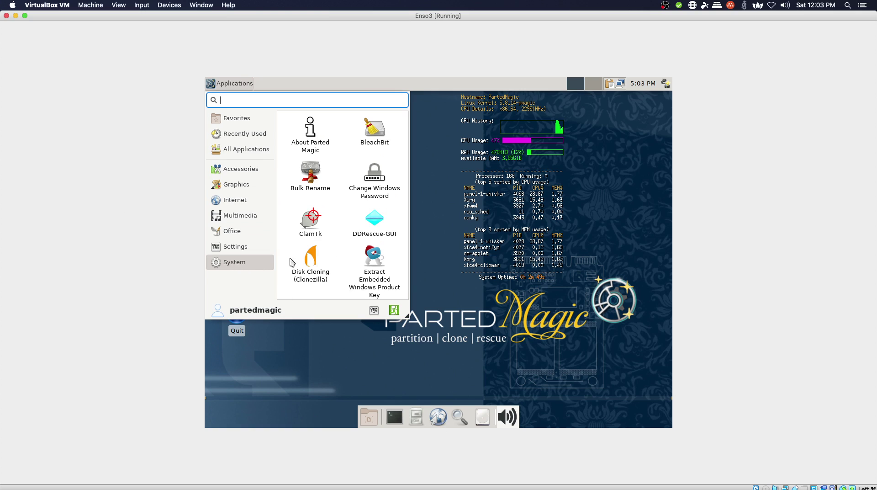
scroll(343, 217, "down", 3)
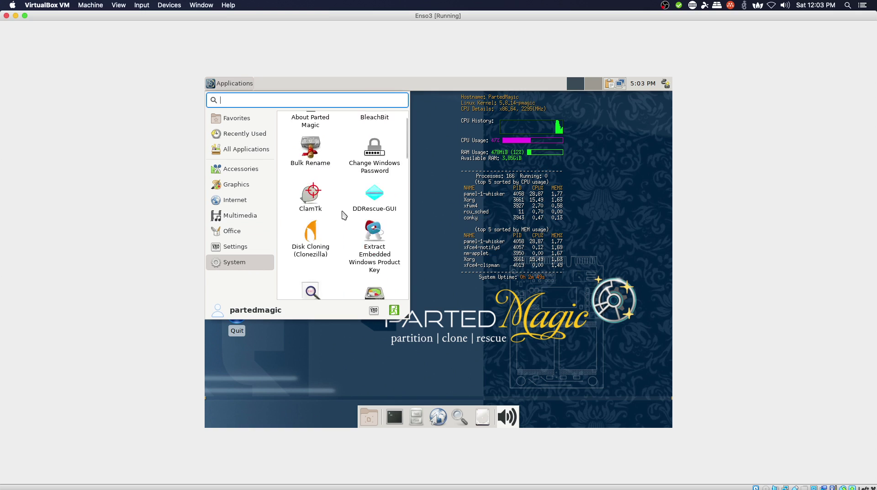
scroll(345, 215, "down", 2)
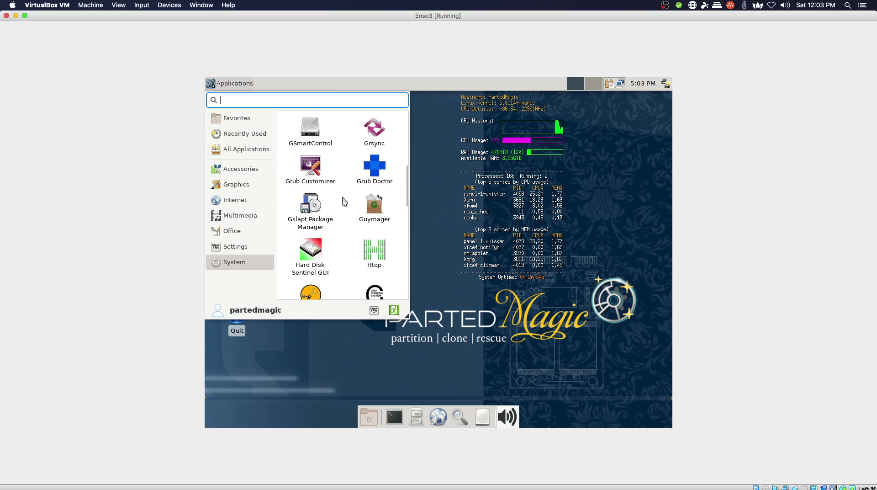
scroll(345, 201, "down", 3)
scroll(345, 201, "down", 3)
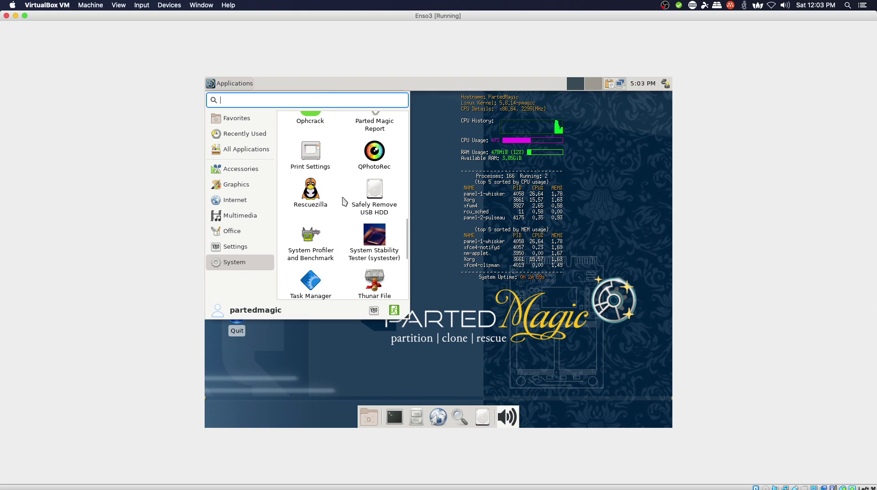
scroll(345, 201, "down", 2)
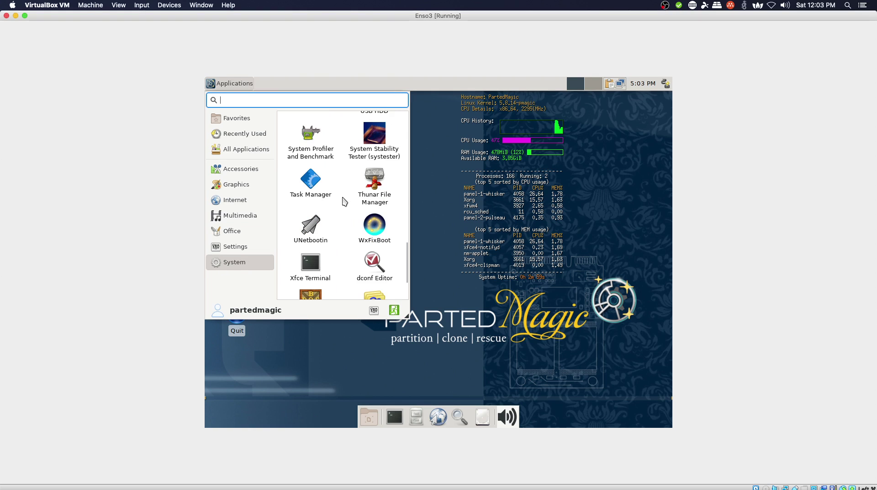
scroll(345, 201, "down", 2)
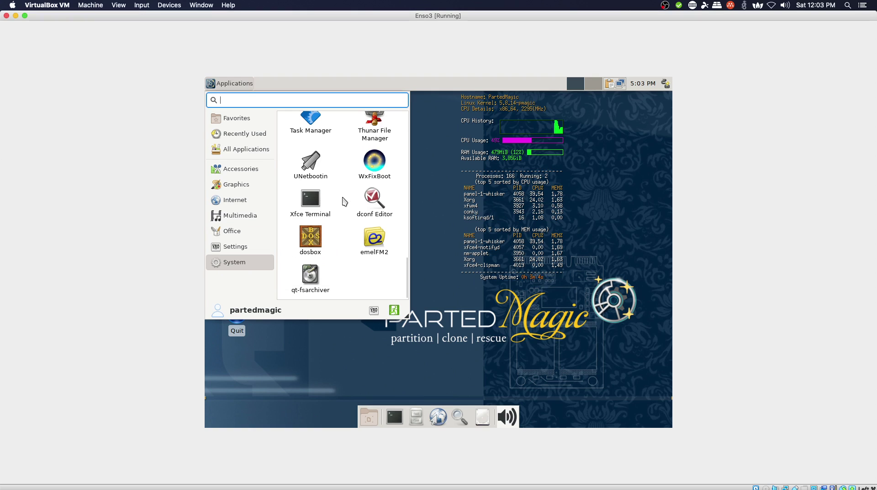
- Find the Display settings by searching for "display", and apply a screen resolution of 1440x900
type("display")
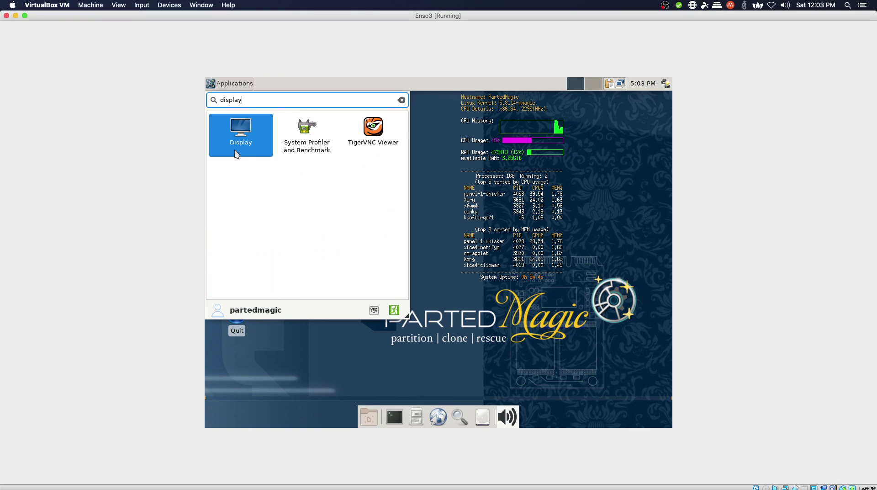
left_click(232, 128)
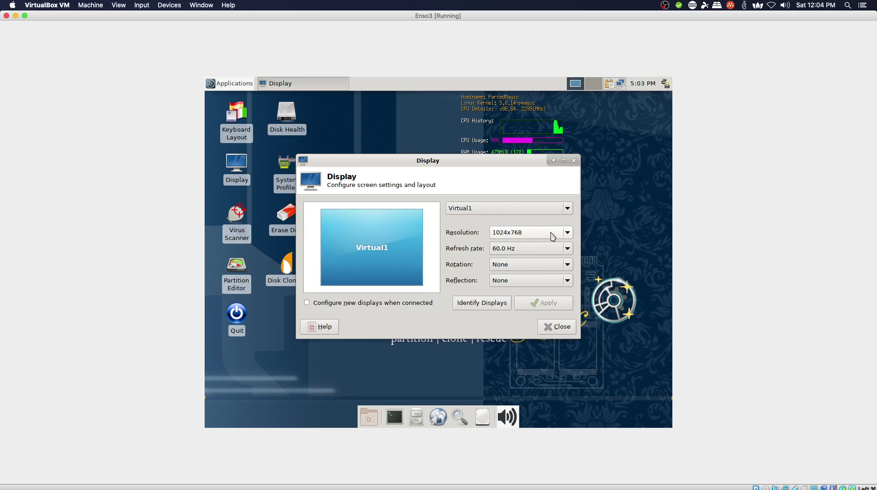
left_click(553, 235)
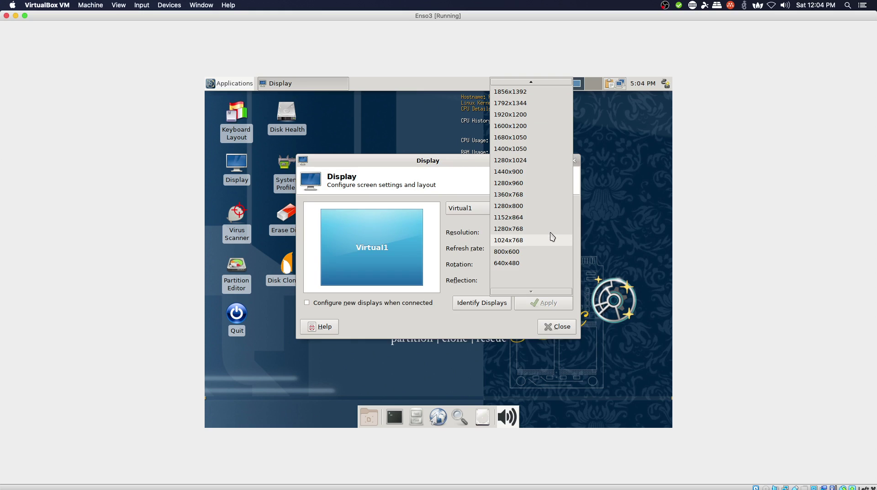
left_click(534, 171)
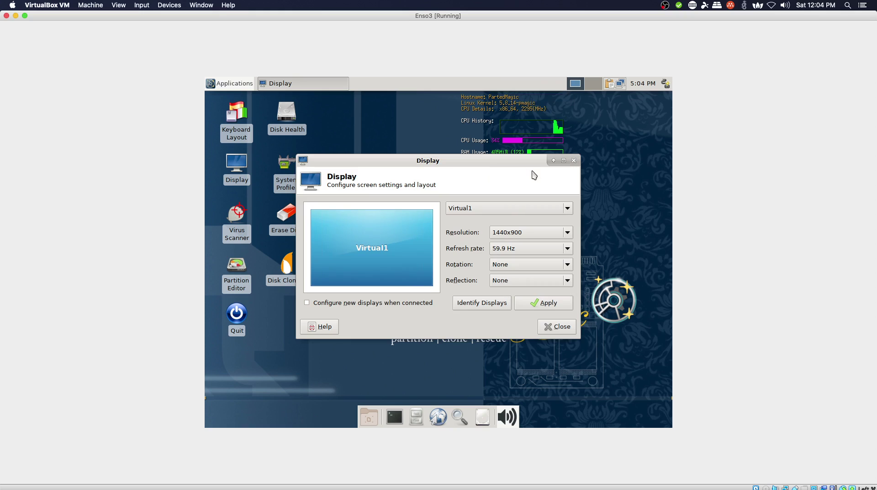
left_click(547, 302)
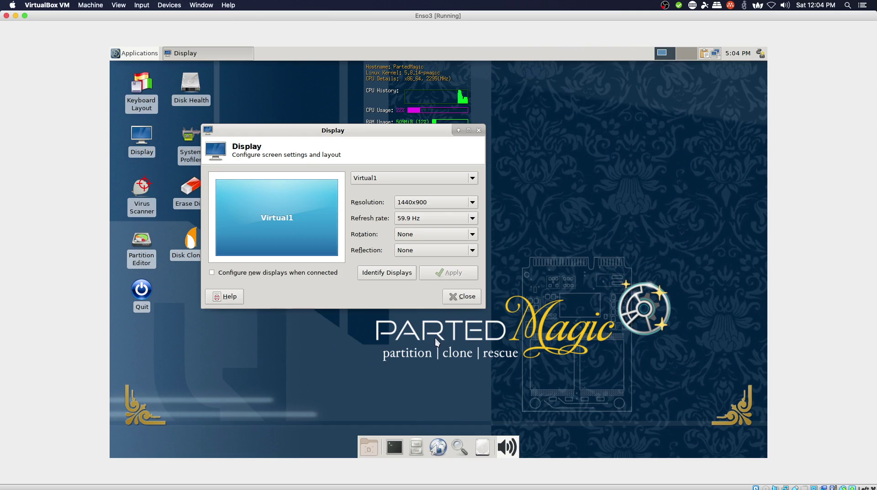
- Close the Display settings, open the Partition Editor maximized, and select the /dev/sda5 partition to review its layout and device options
left_click(460, 299)
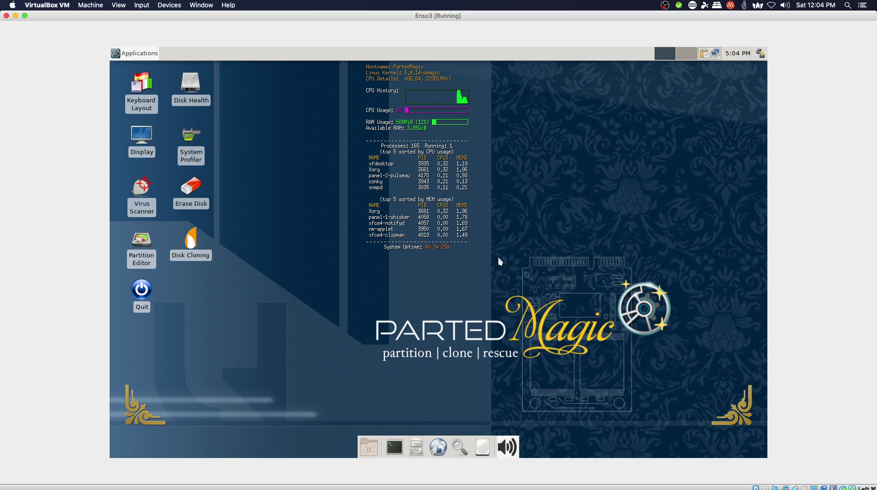
double_click(142, 242)
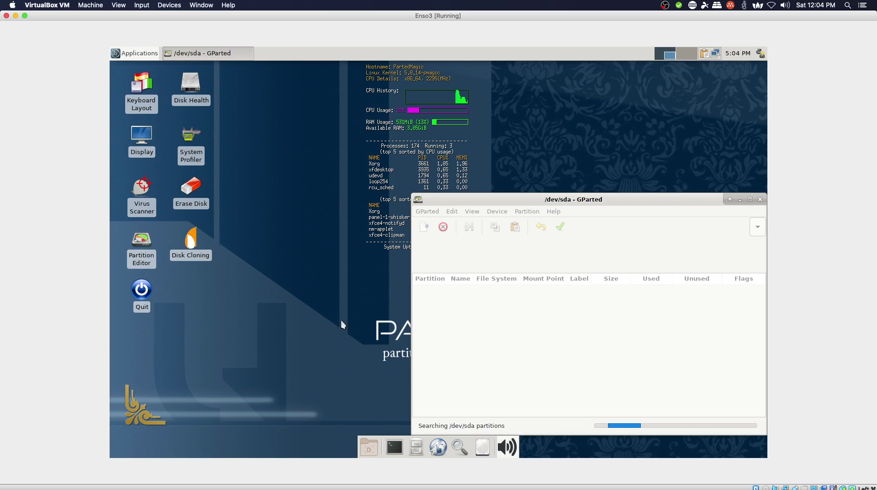
left_click(750, 199)
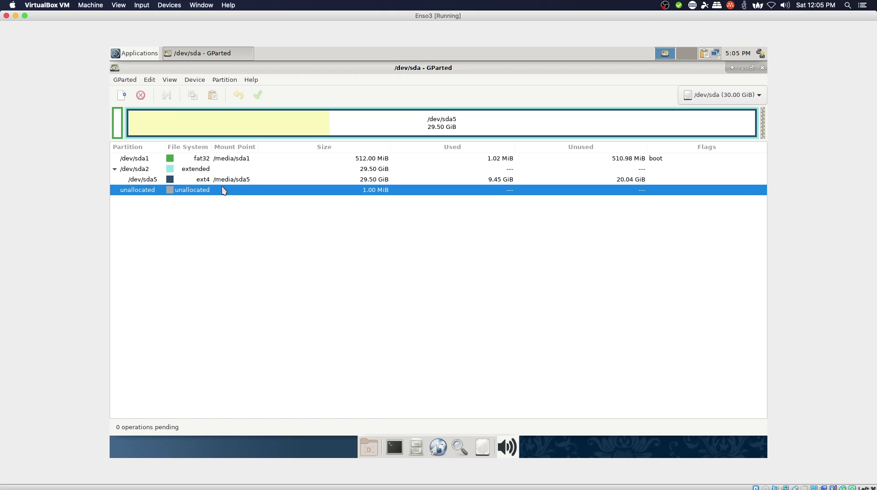
left_click(270, 117)
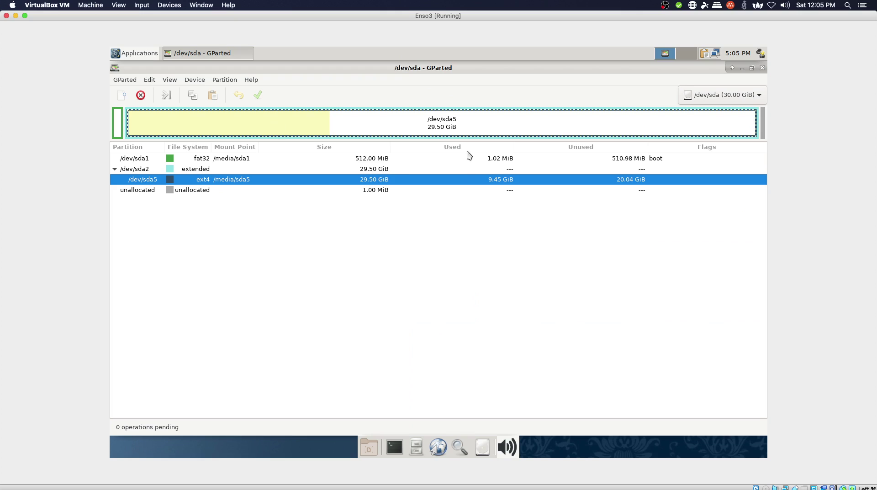
left_click(192, 82)
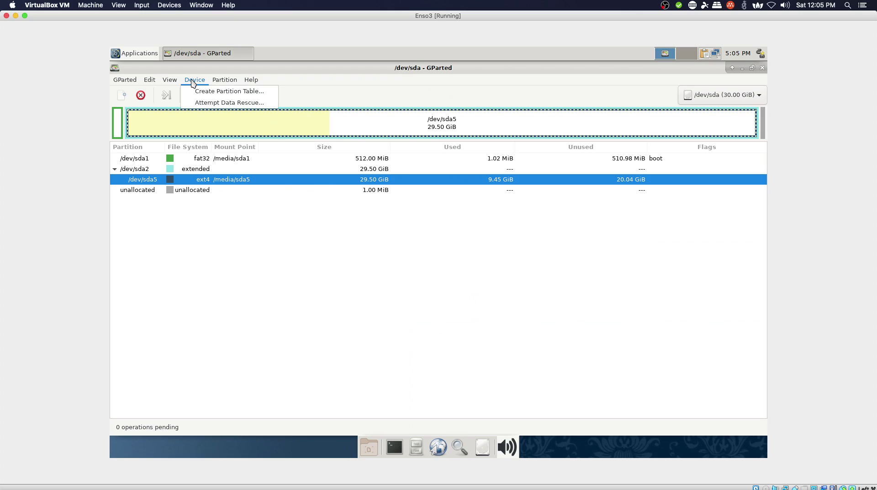
left_click(293, 78)
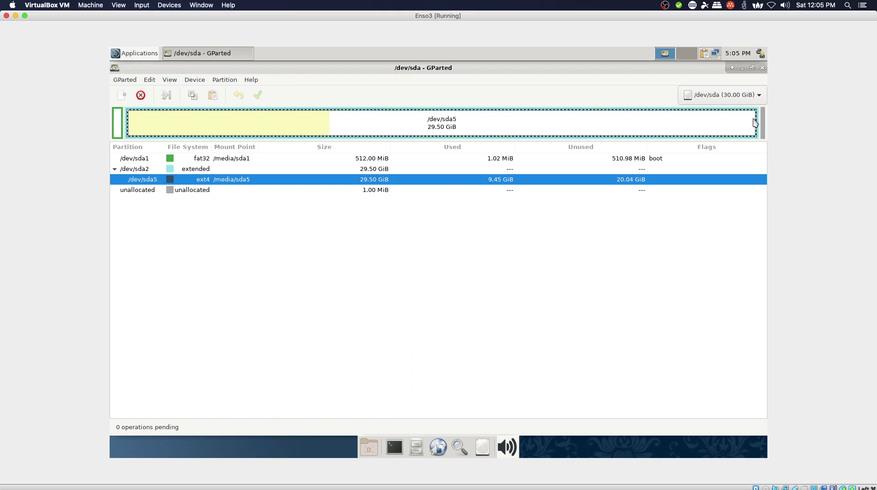
- Begin a Resize/Move of /dev/sda5 and shrink it from its end to about 12022 MiB
right_click(400, 126)
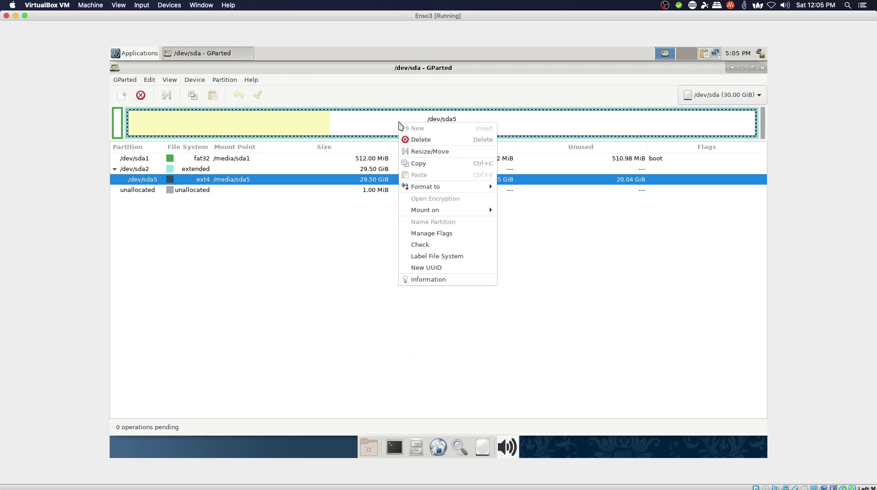
left_click(415, 151)
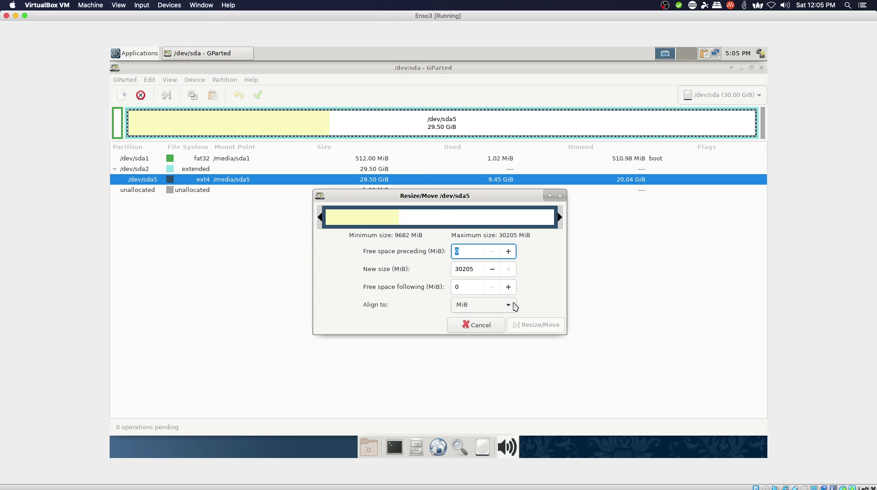
left_click_drag(555, 219, 441, 224)
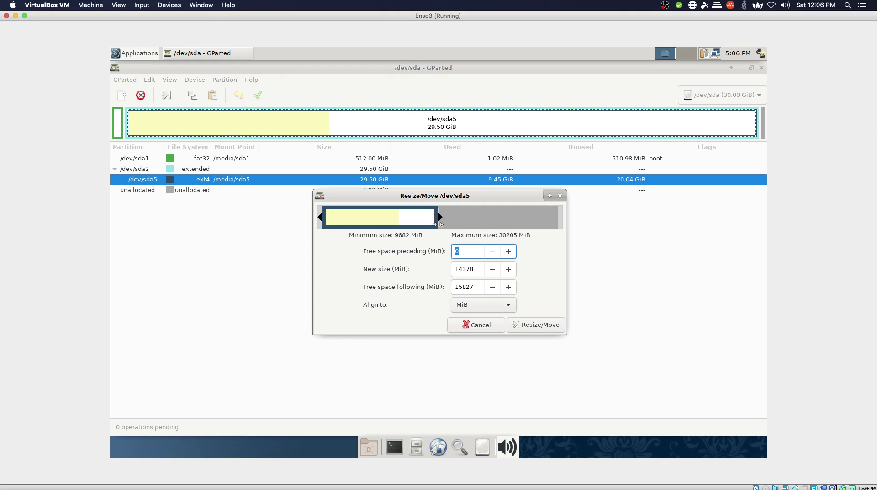
left_click_drag(441, 224, 450, 222)
left_click_drag(443, 216, 418, 223)
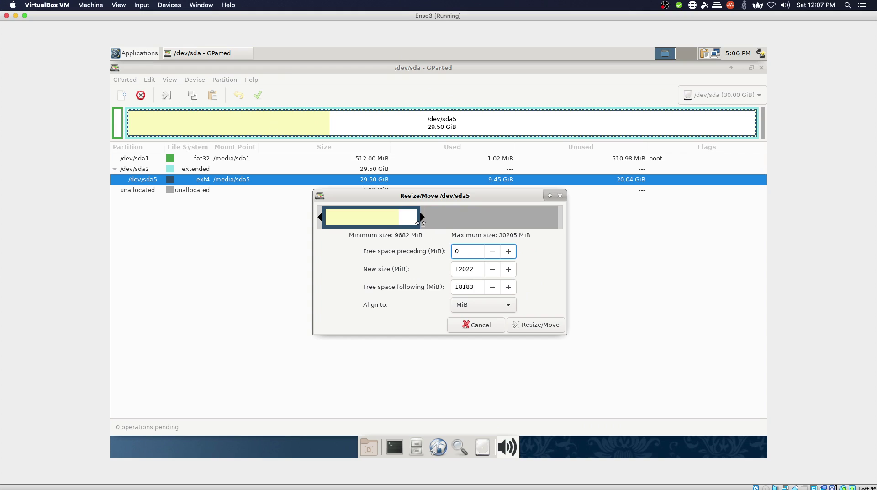
- Fine-tune the new size of /dev/sda5 down to 11.72 GiB in small decrements and queue the resize
left_click(493, 270)
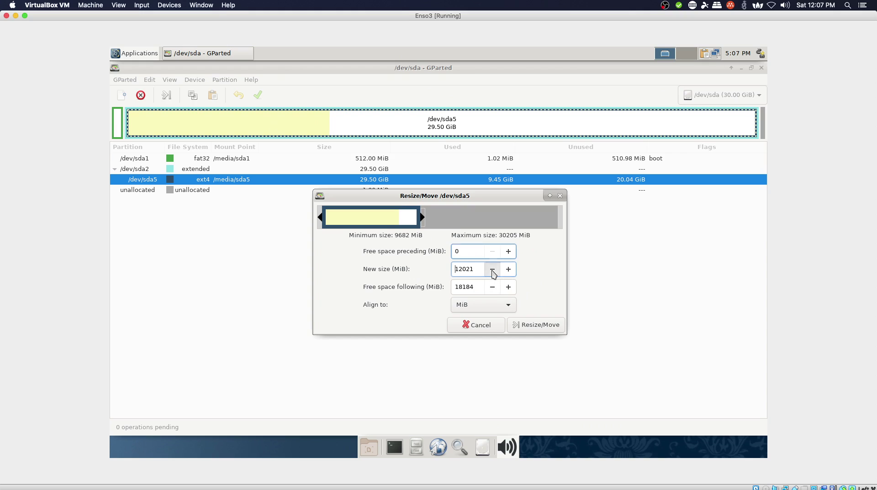
left_click(493, 270)
left_click(493, 270)
left_click(493, 270)
left_click(493, 270)
left_click(493, 270)
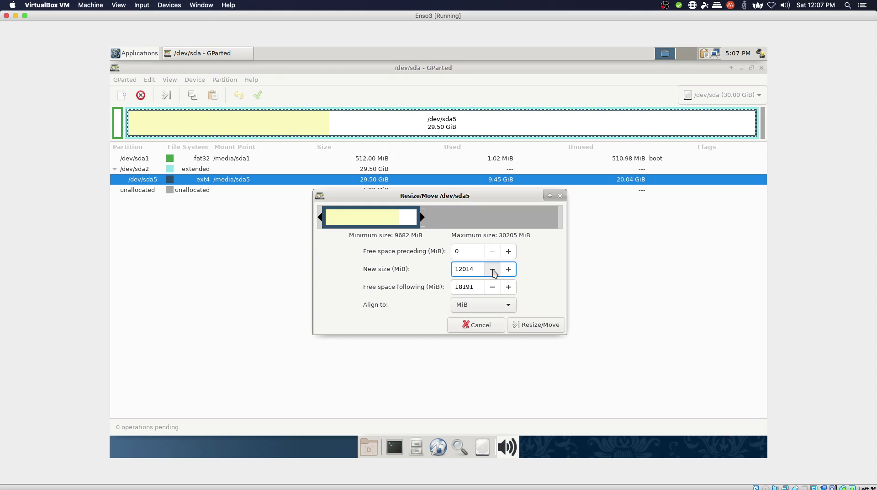
left_click(493, 271)
left_click(493, 270)
left_click(493, 270)
left_click(493, 270)
left_click(493, 270)
left_click(493, 270)
left_click(493, 270)
left_click(493, 270)
left_click(493, 270)
left_click(493, 270)
left_click(493, 270)
left_click(493, 270)
left_click(531, 327)
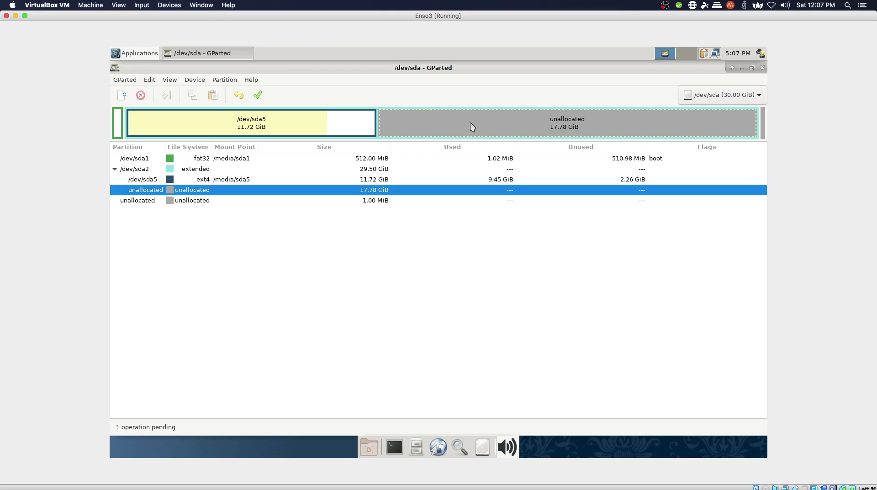
- Apply the pending partition resize to /dev/sda, dismiss the completed operation, and close the Partition Editor
left_click(258, 97)
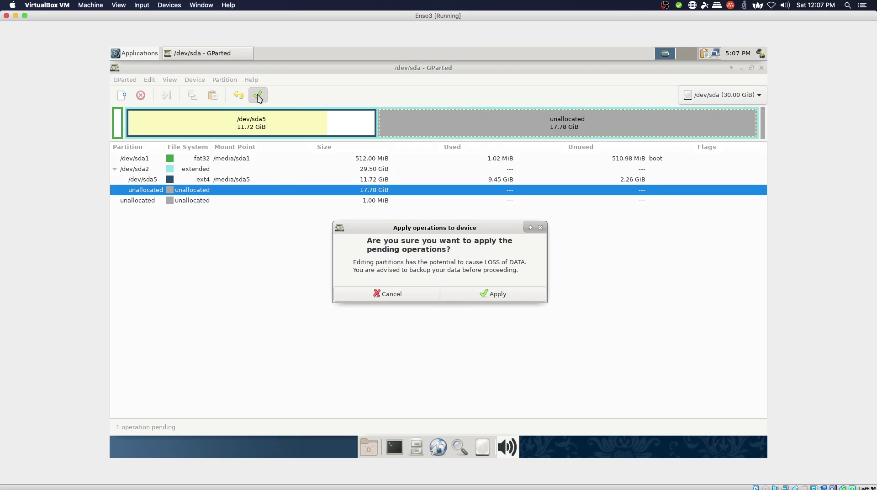
left_click(482, 297)
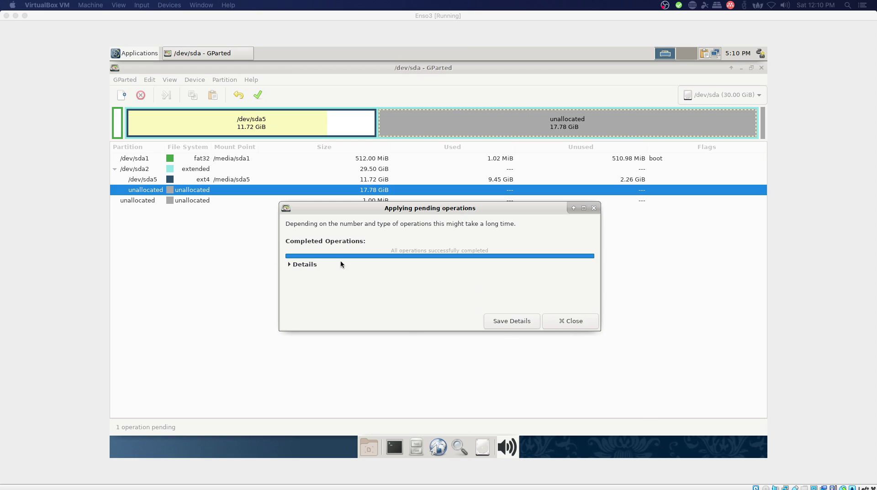
left_click(574, 324)
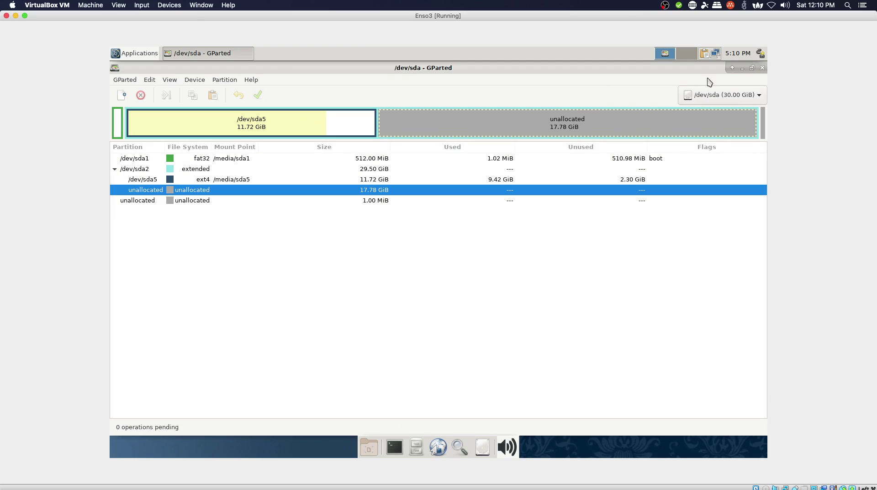
left_click(762, 68)
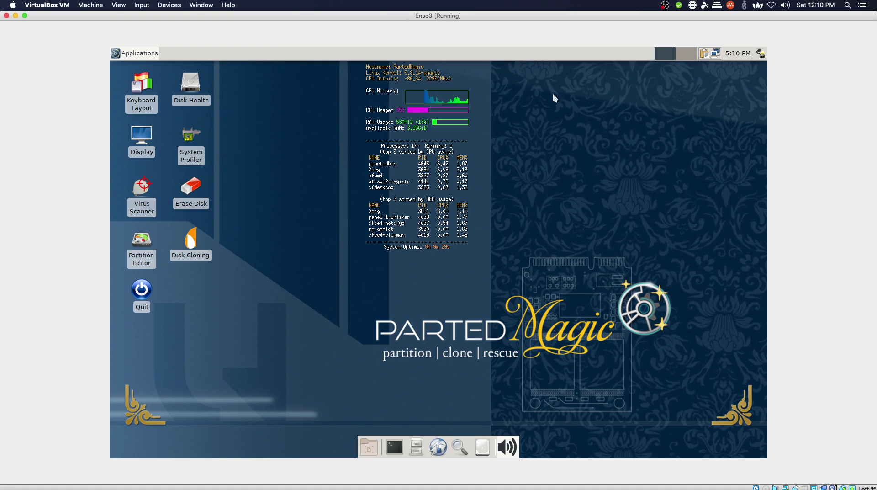
- Exit the Parted Magic session by turning off the virtual computer
left_click(140, 54)
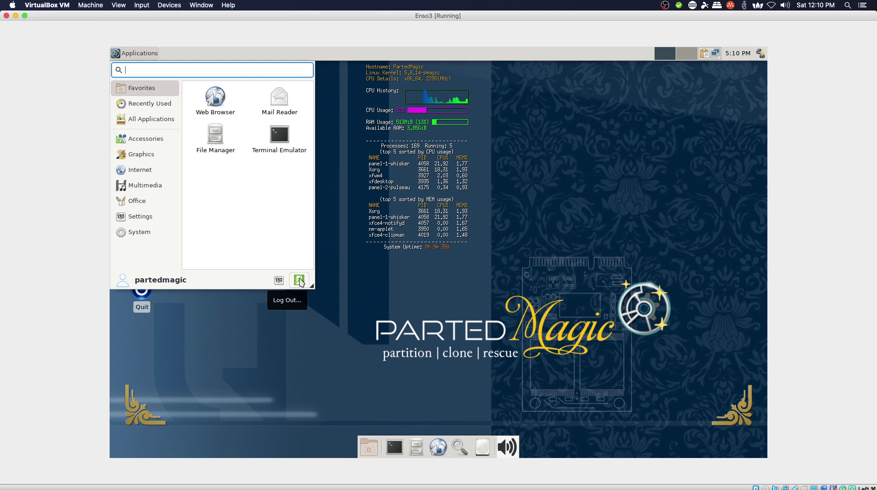
left_click(325, 294)
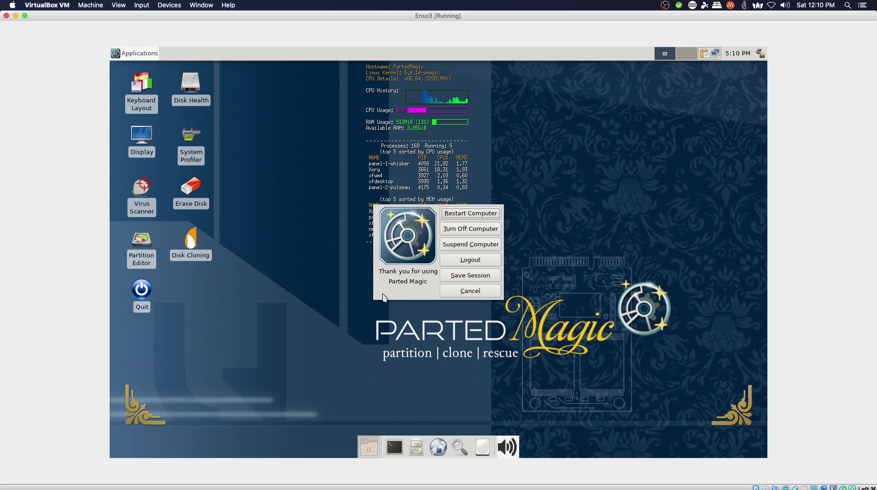
left_click(487, 229)
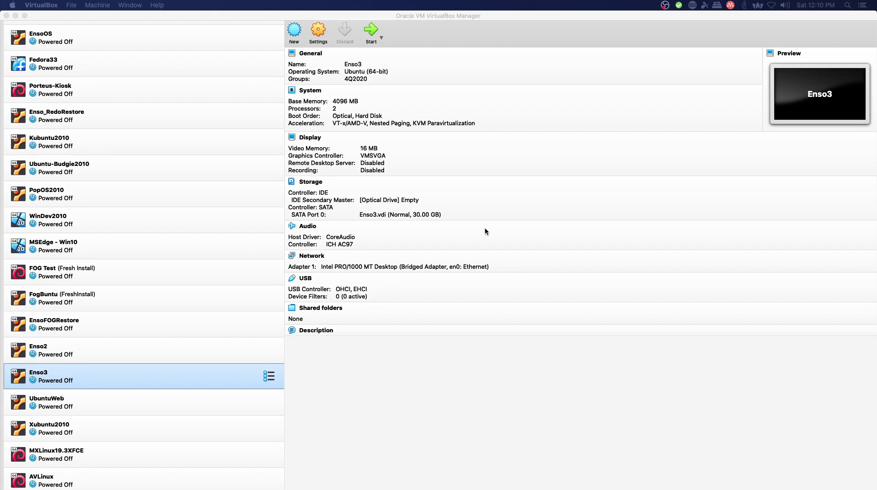
- Check Enso3's storage settings for any disc in the IDE optical drive and close the settings
left_click(327, 39)
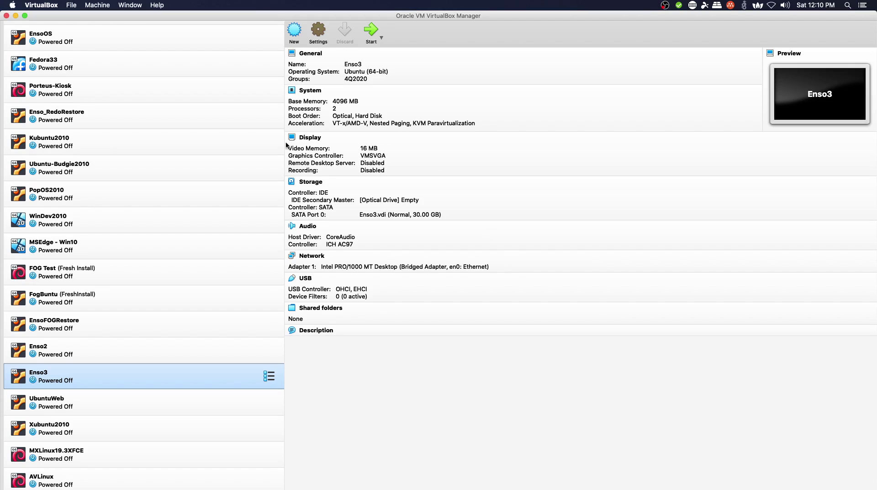
left_click(319, 31)
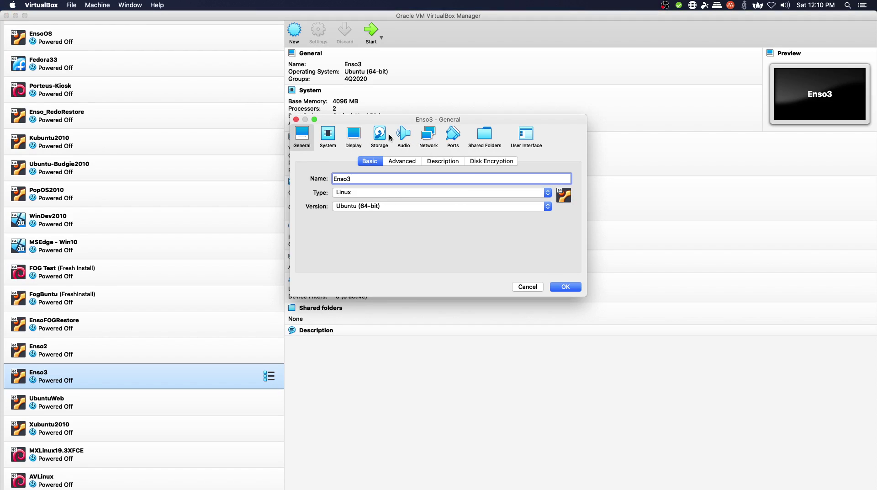
left_click(381, 134)
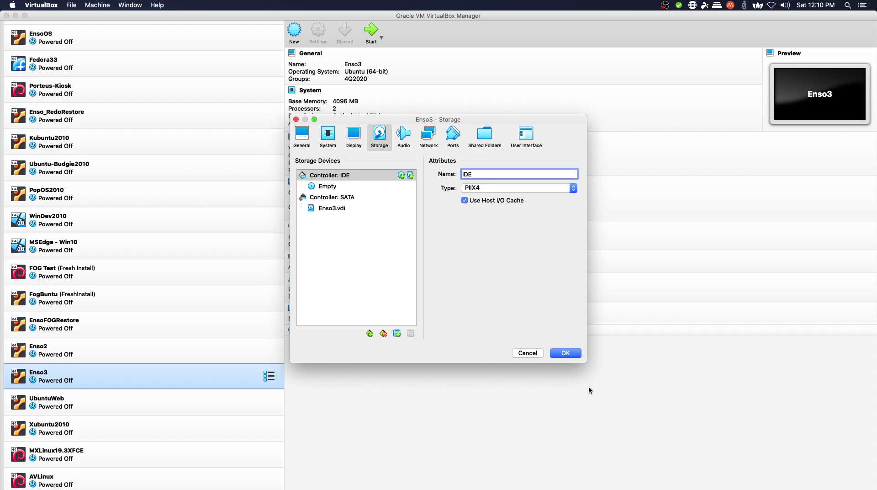
left_click(567, 353)
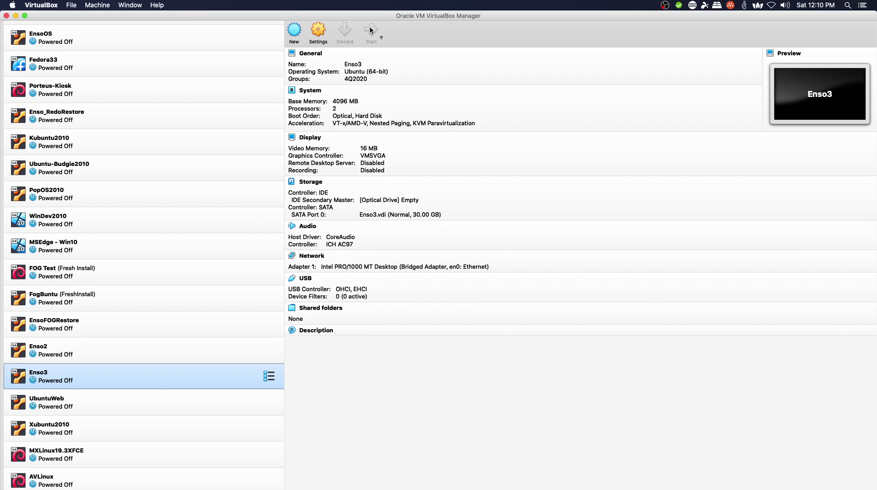
- Start the Enso3 virtual machine from its hard disk and log in with the account password
left_click(371, 30)
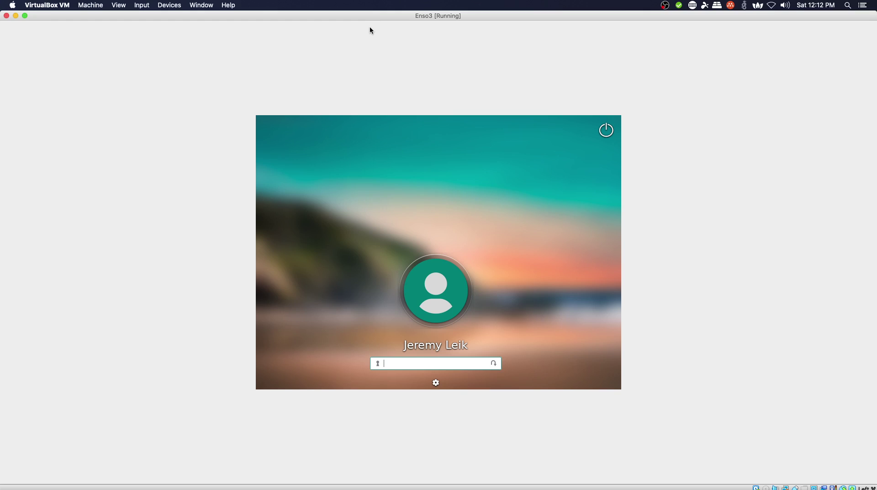
type("•••••••")
key("Return")
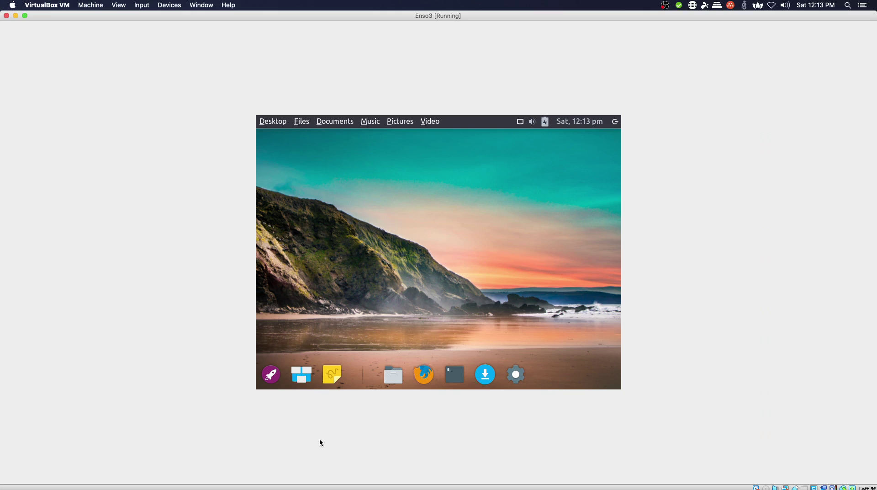
- Open Enso's System Settings and find the Display settings by searching for "display"
left_click(395, 375)
left_click(275, 121)
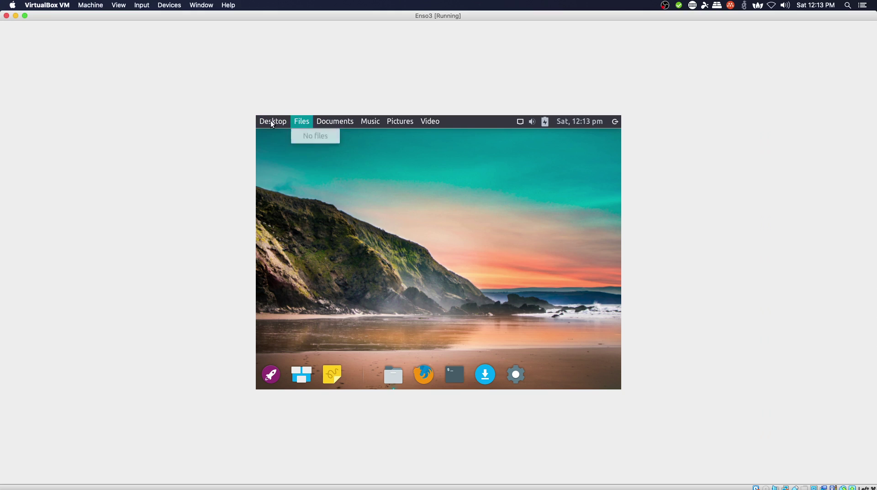
mouse_move(274, 121)
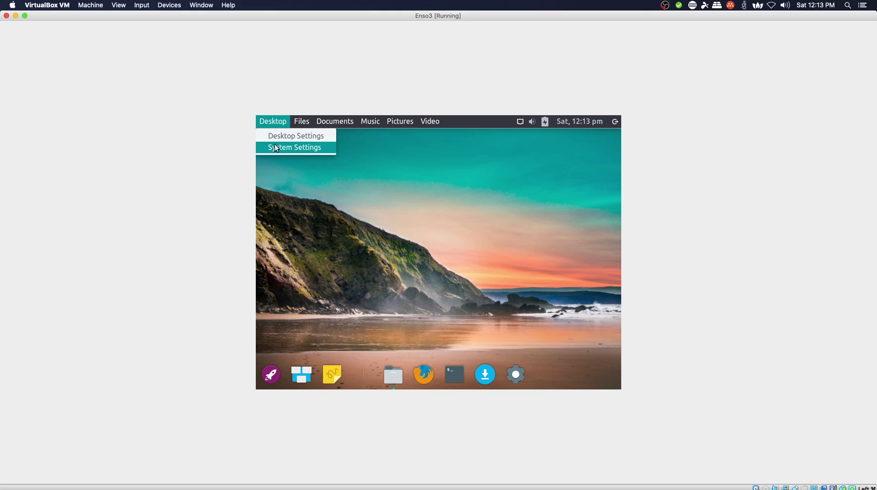
left_click(276, 149)
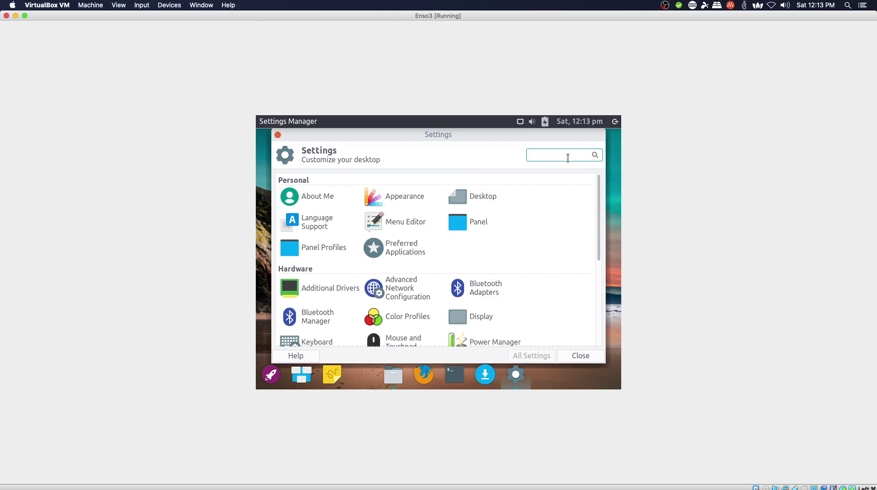
type("display")
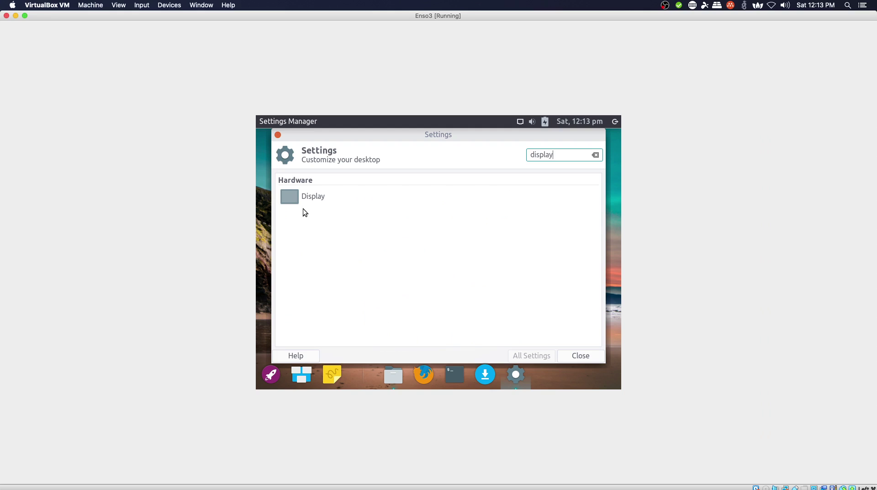
left_click(295, 196)
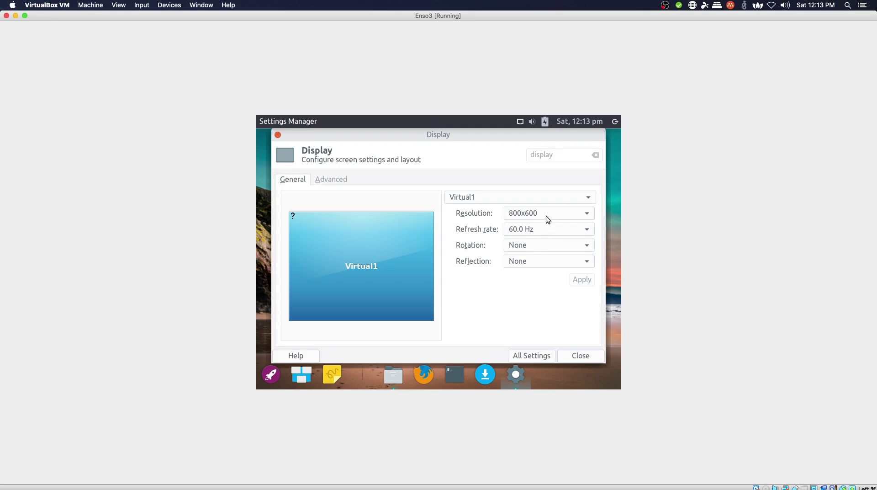
- Set the Virtual1 display resolution to 1440x900, keep the new configuration and close the Display settings
left_click(546, 213)
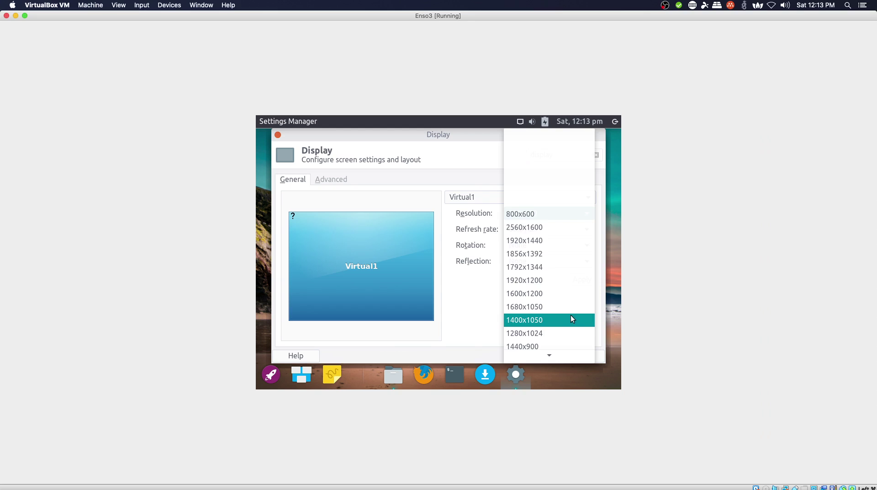
left_click(597, 295)
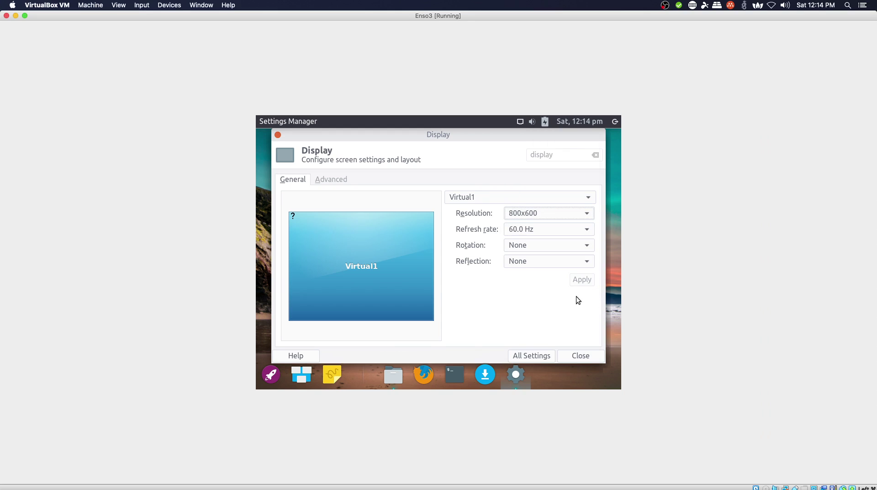
left_click(556, 213)
scroll(557, 293, "down", 3)
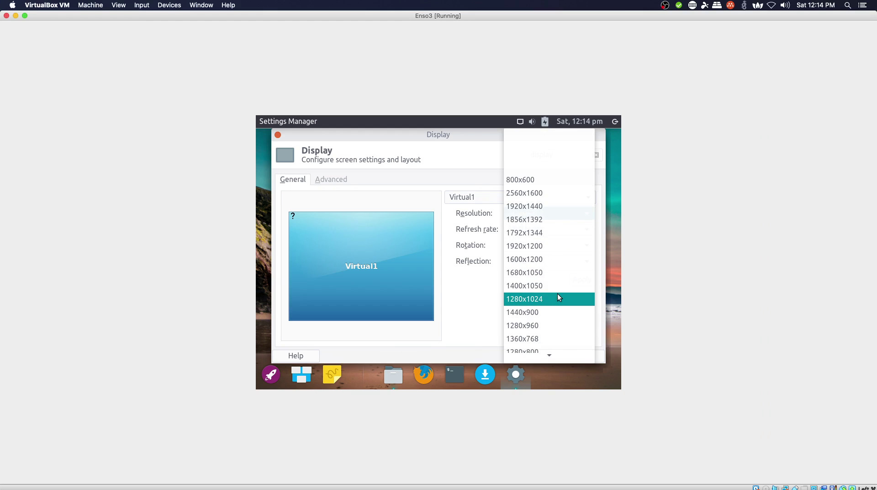
left_click(550, 311)
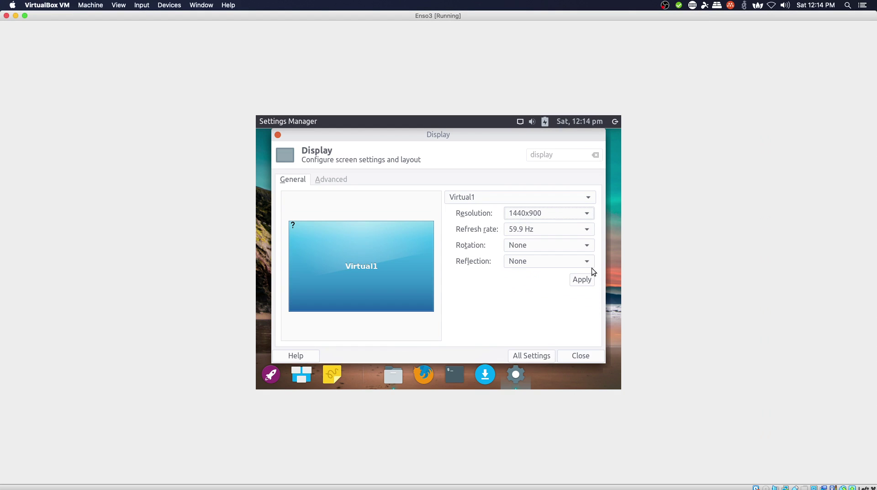
left_click(585, 280)
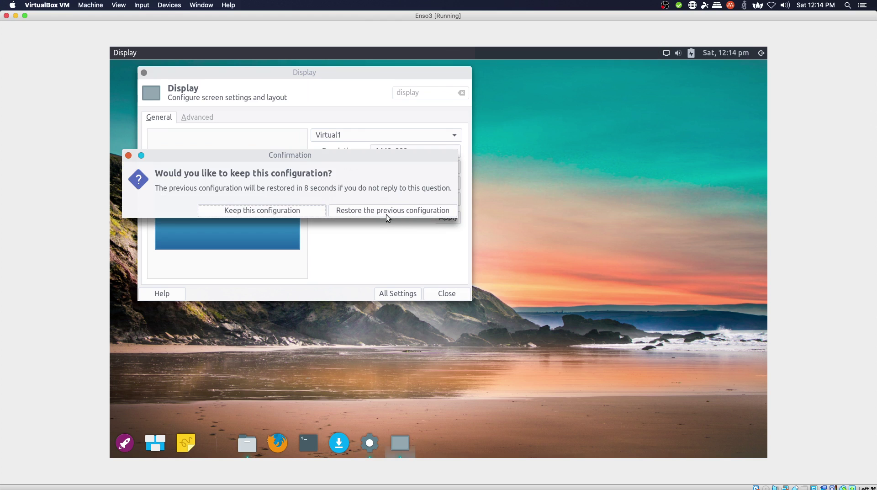
left_click(273, 209)
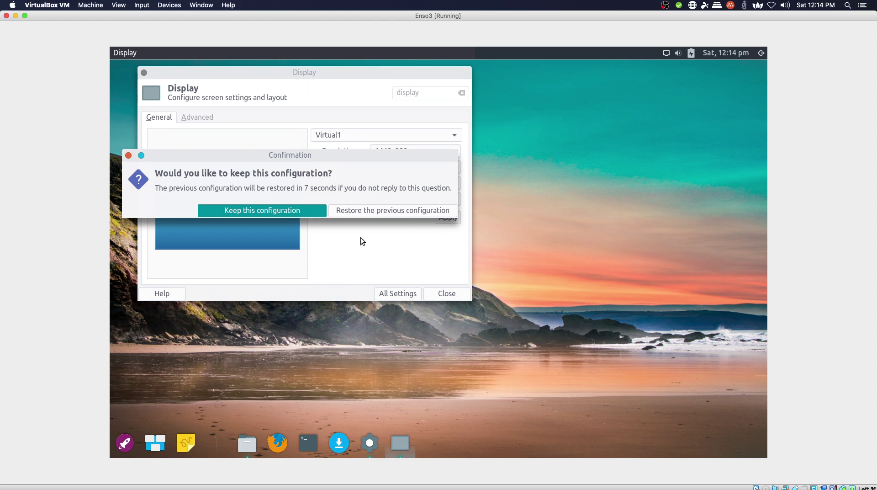
left_click(447, 293)
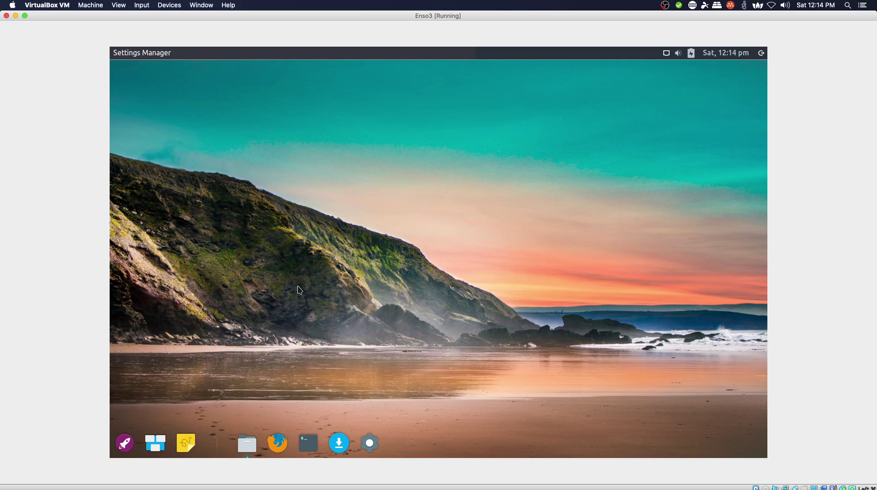
- Check the free space and contents of the root File System in the file manager, and close it
left_click(251, 443)
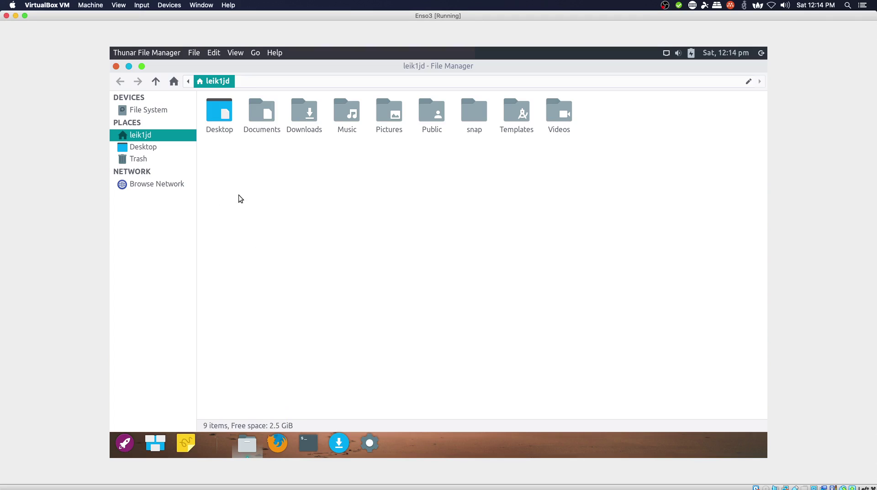
left_click(143, 111)
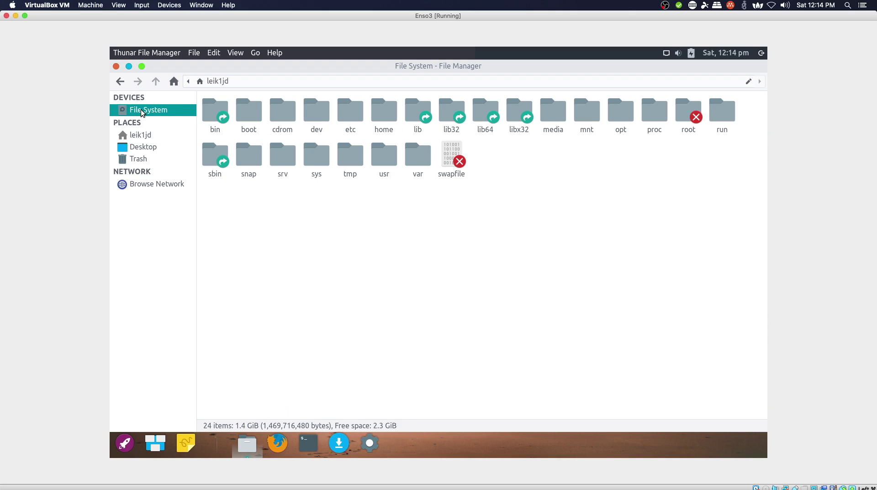
mouse_move(142, 111)
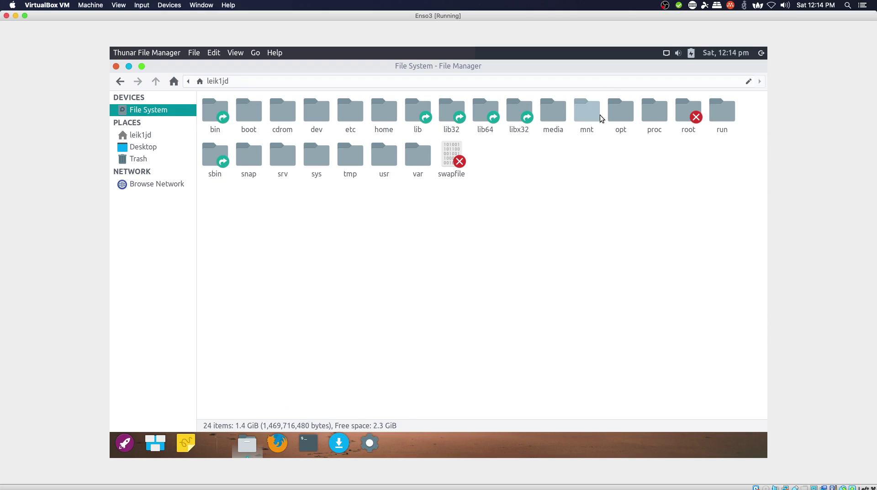
left_click(116, 67)
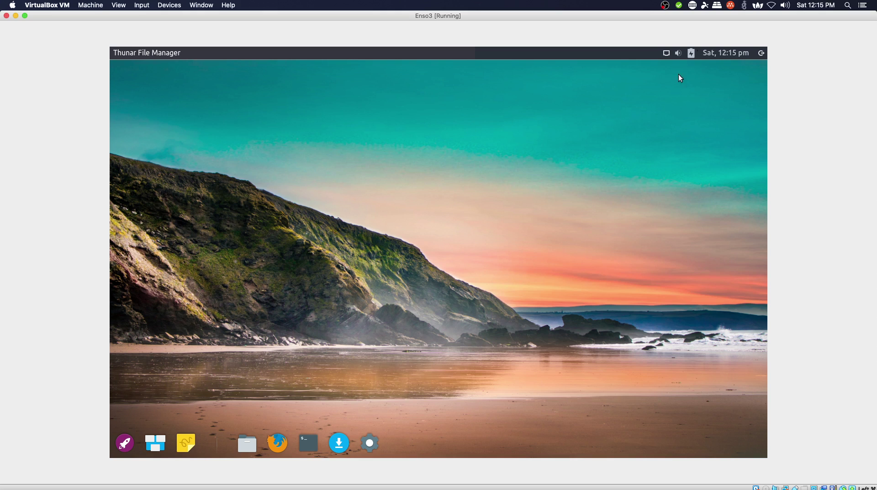
- Open the Enso desktop's session exit options
left_click(763, 54)
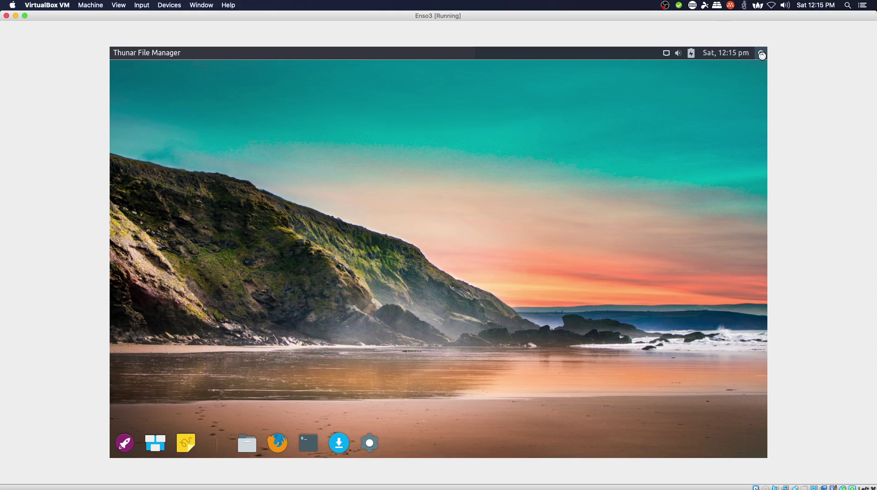